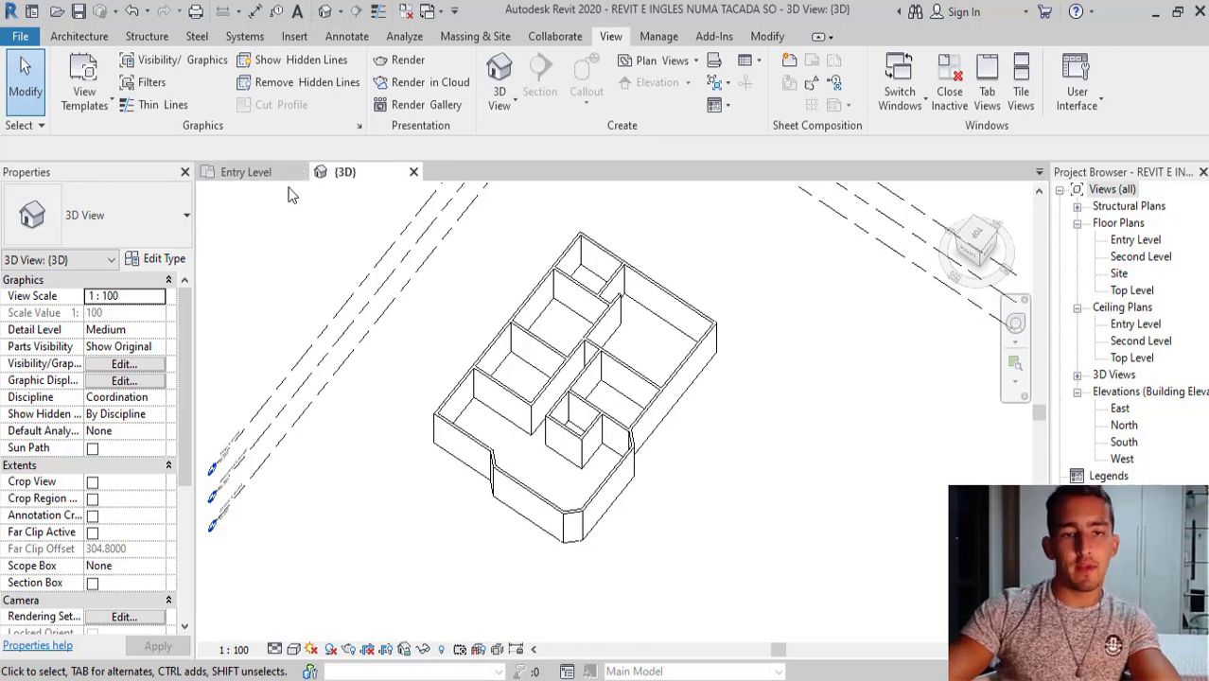
Switch to the Entry Level plan, zoom to the kitchen door, and start an aligned dimension (DI)
click(256, 174)
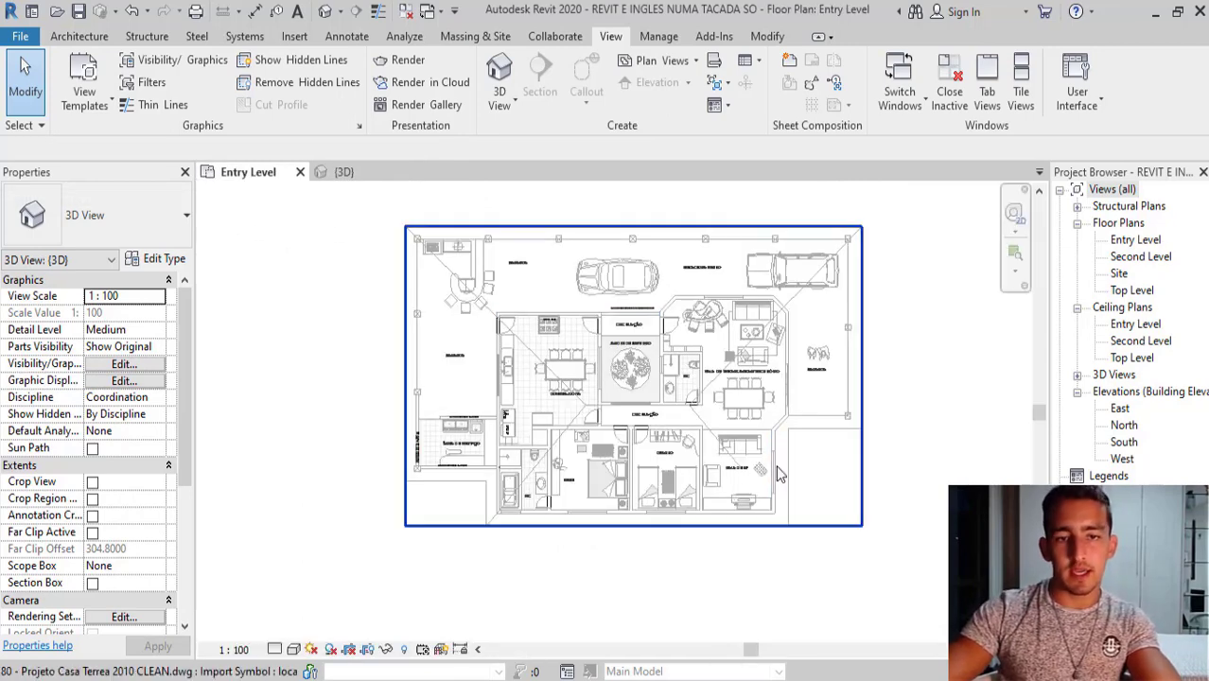
scroll(634, 369, up, 3)
scroll(606, 350, up, 3)
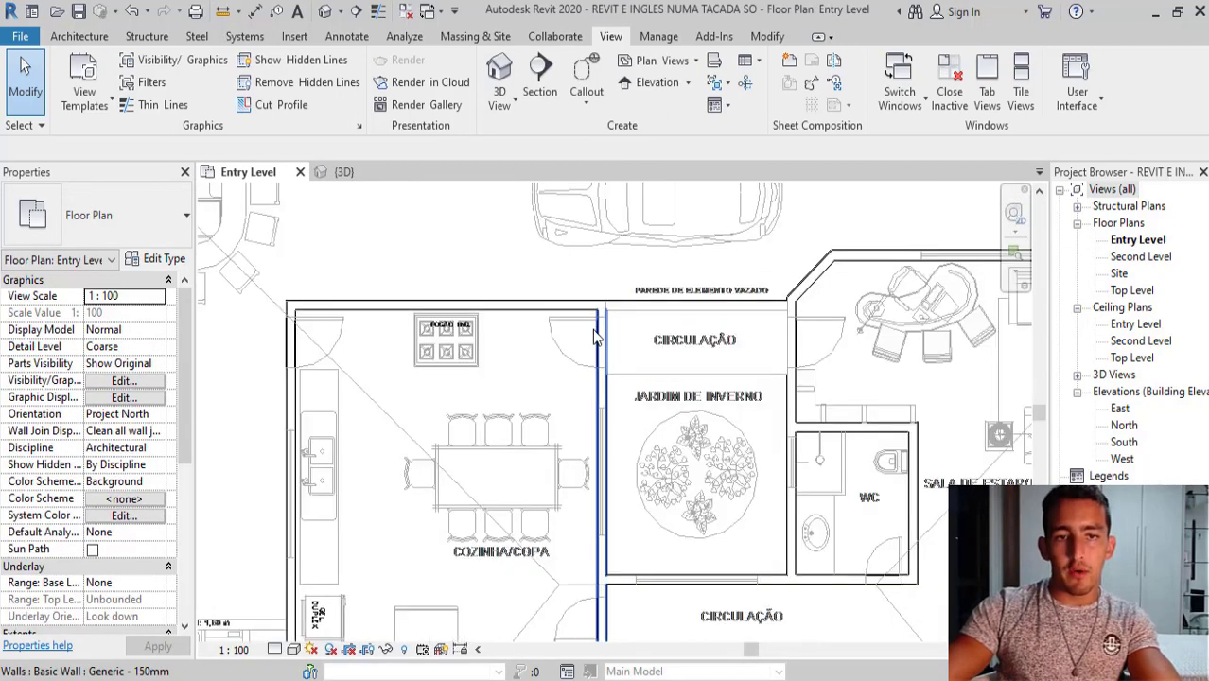
scroll(594, 336, up, 3)
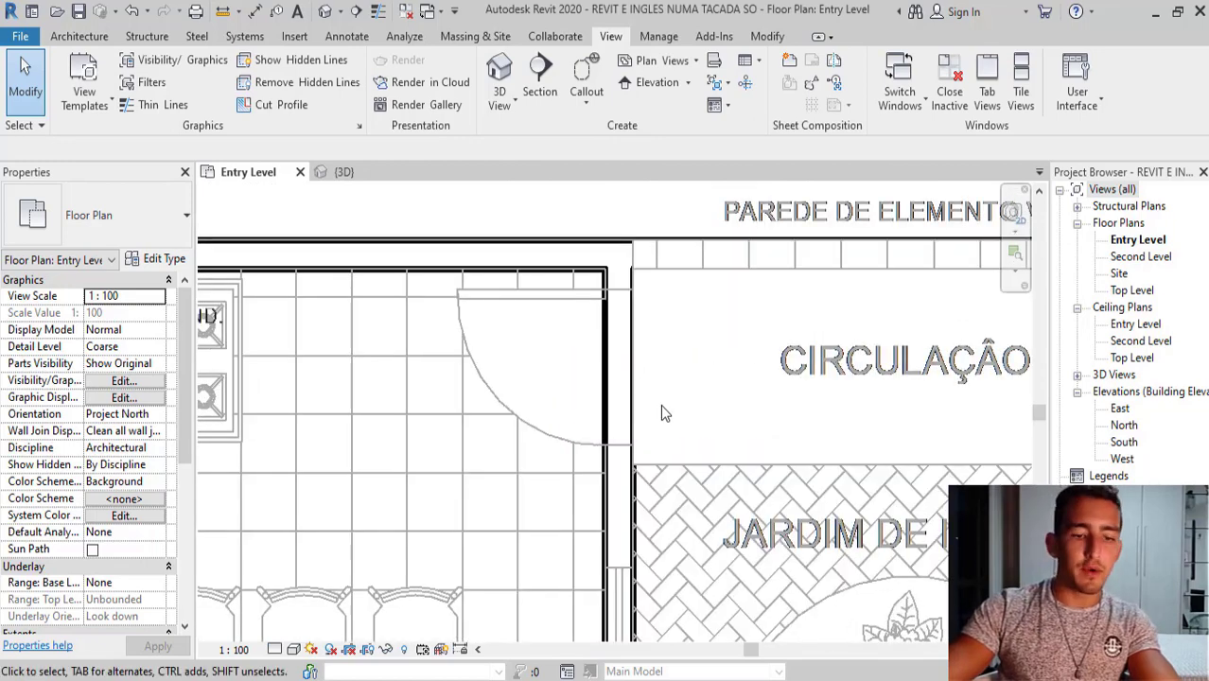
key(d)
key(i)
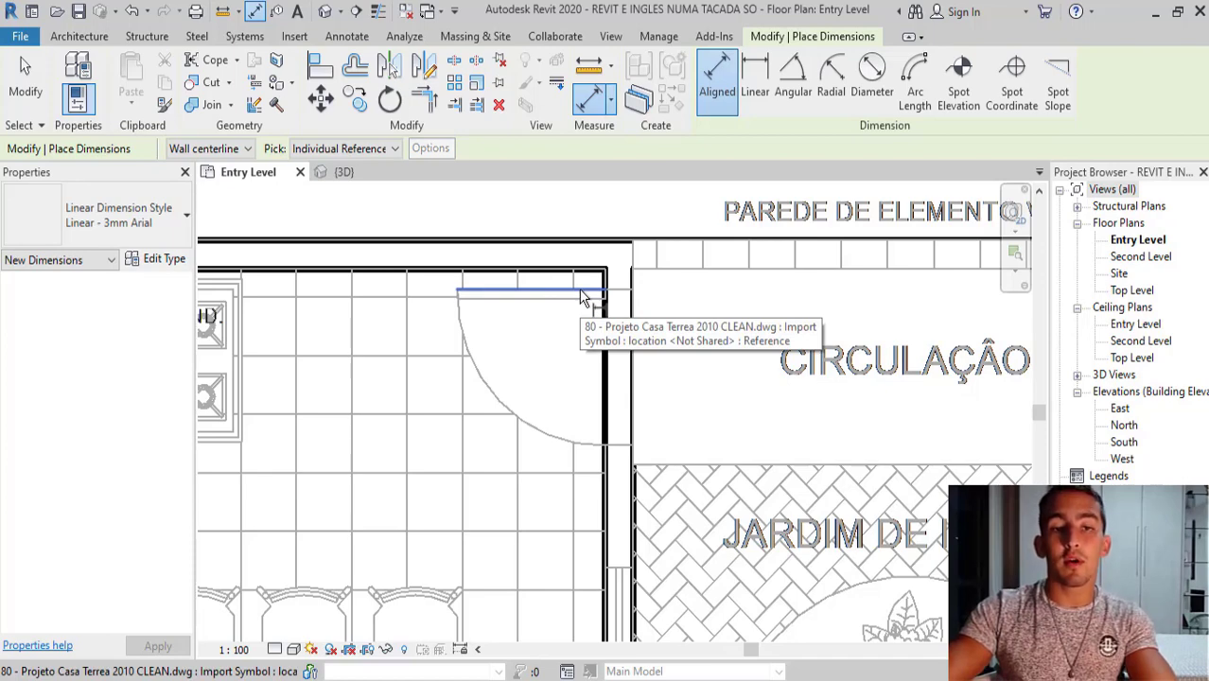
Dimension the door opening beside CIRCULAÇÃO with a 0.80 aligned dimension
click(582, 297)
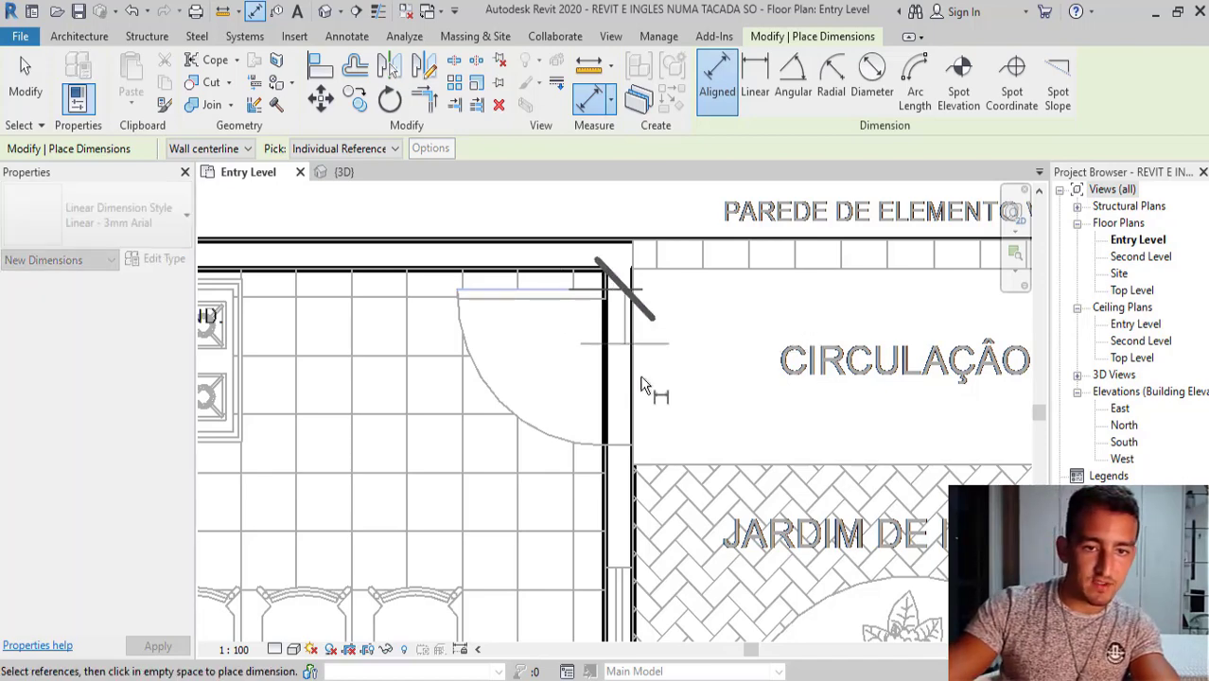
click(620, 454)
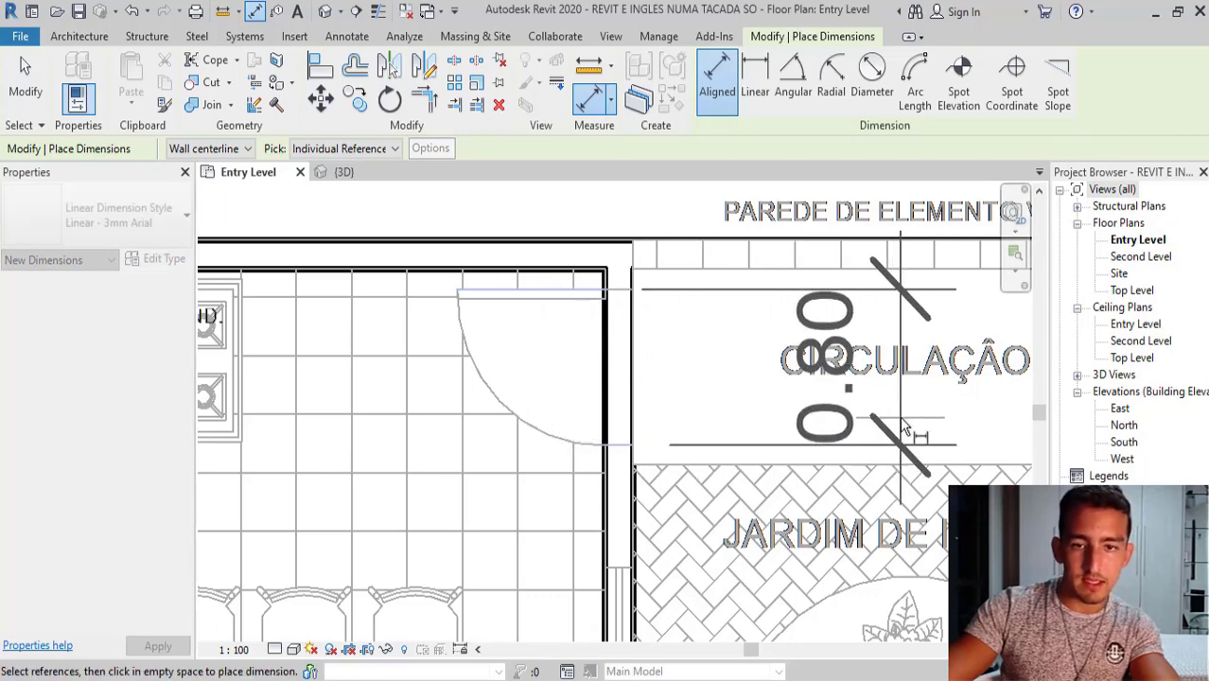
click(916, 444)
key(Escape)
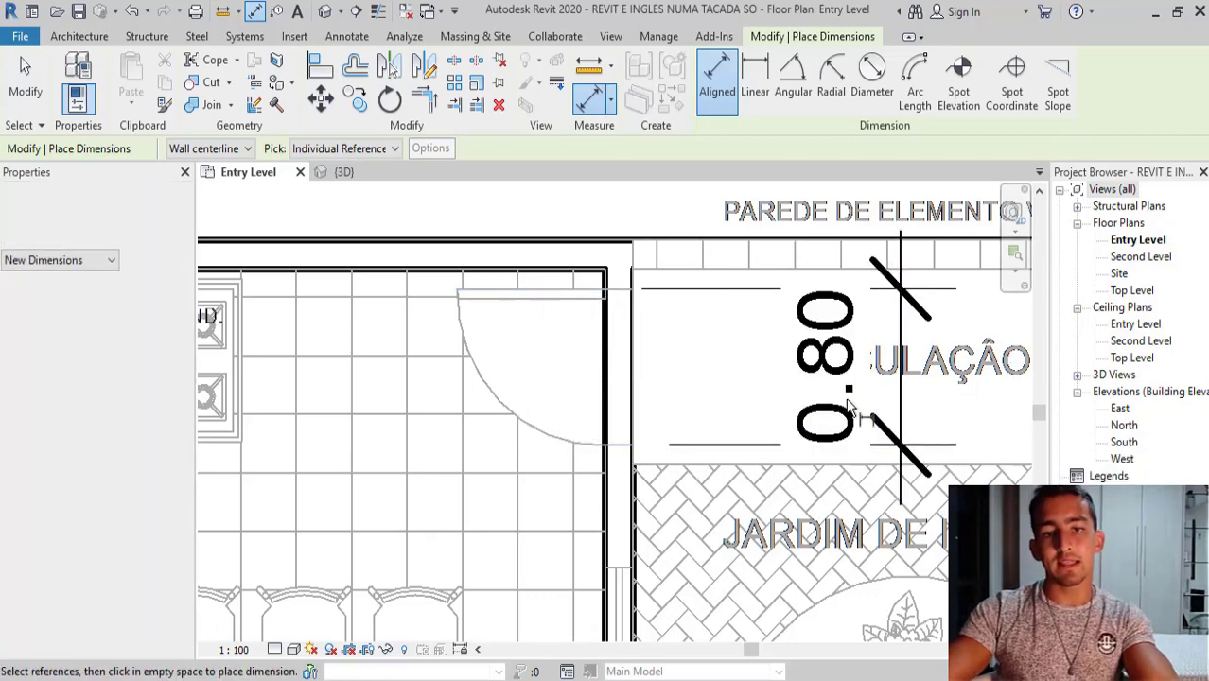
key(Escape)
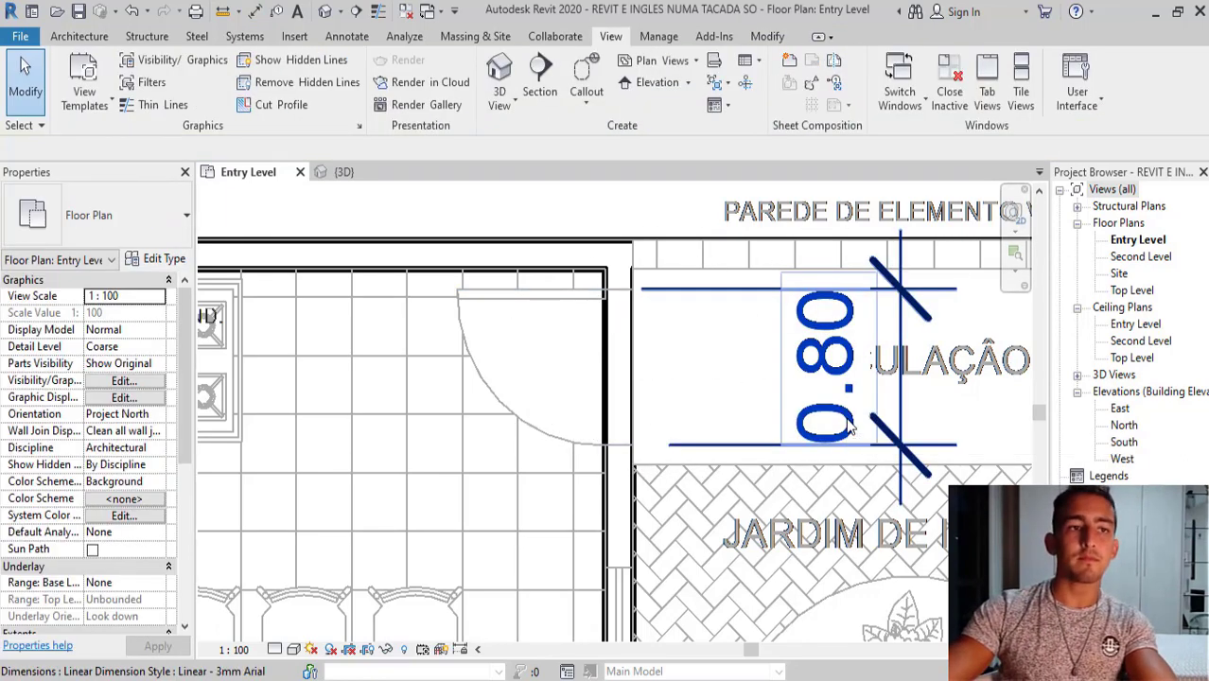
Select the M_Single-Flush 0813 x 2134mm door type in the Type Selector
click(80, 37)
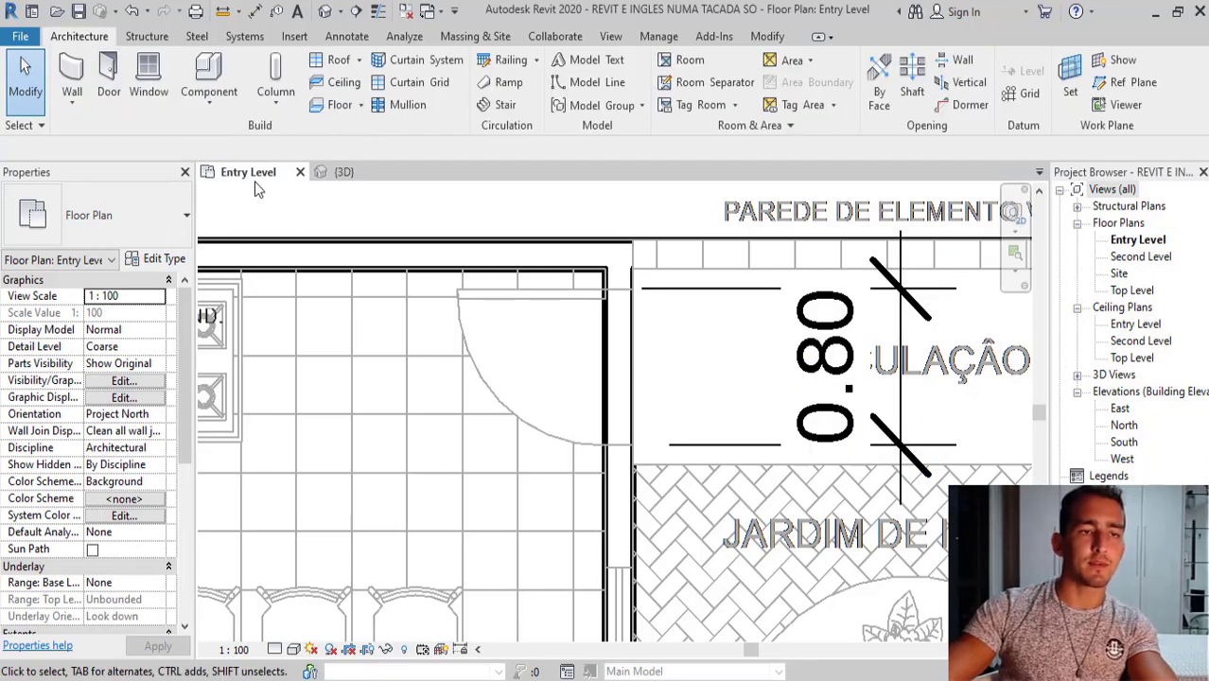
click(109, 80)
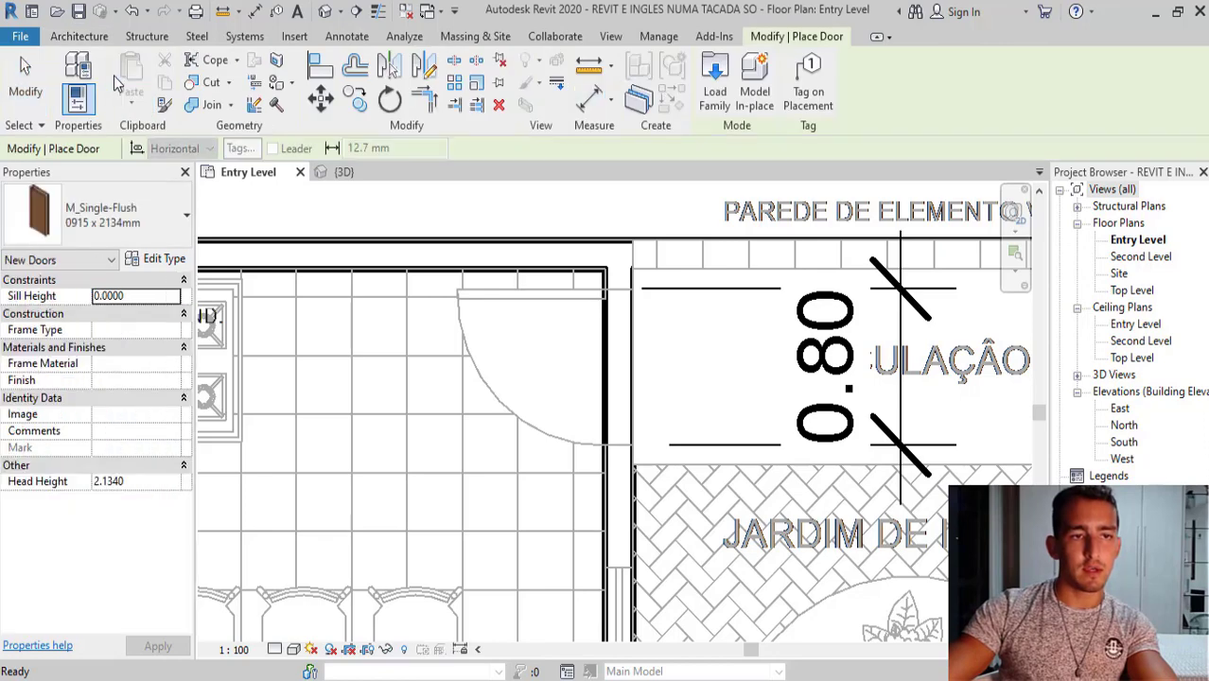
click(100, 233)
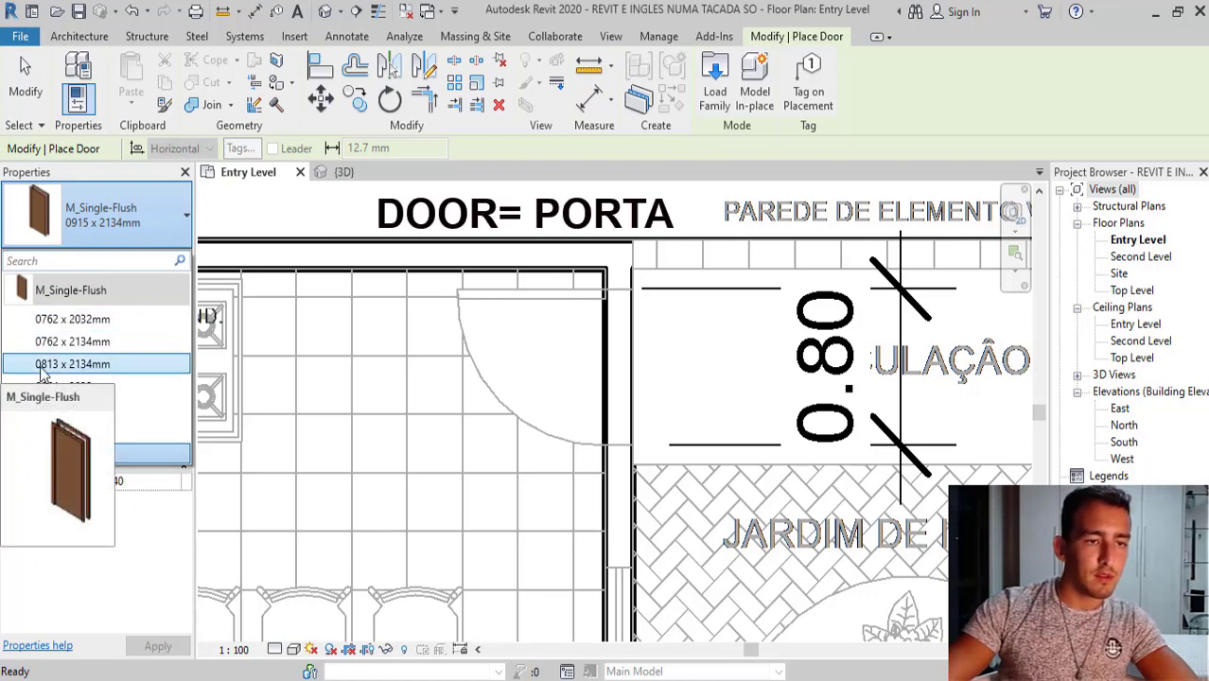
click(78, 365)
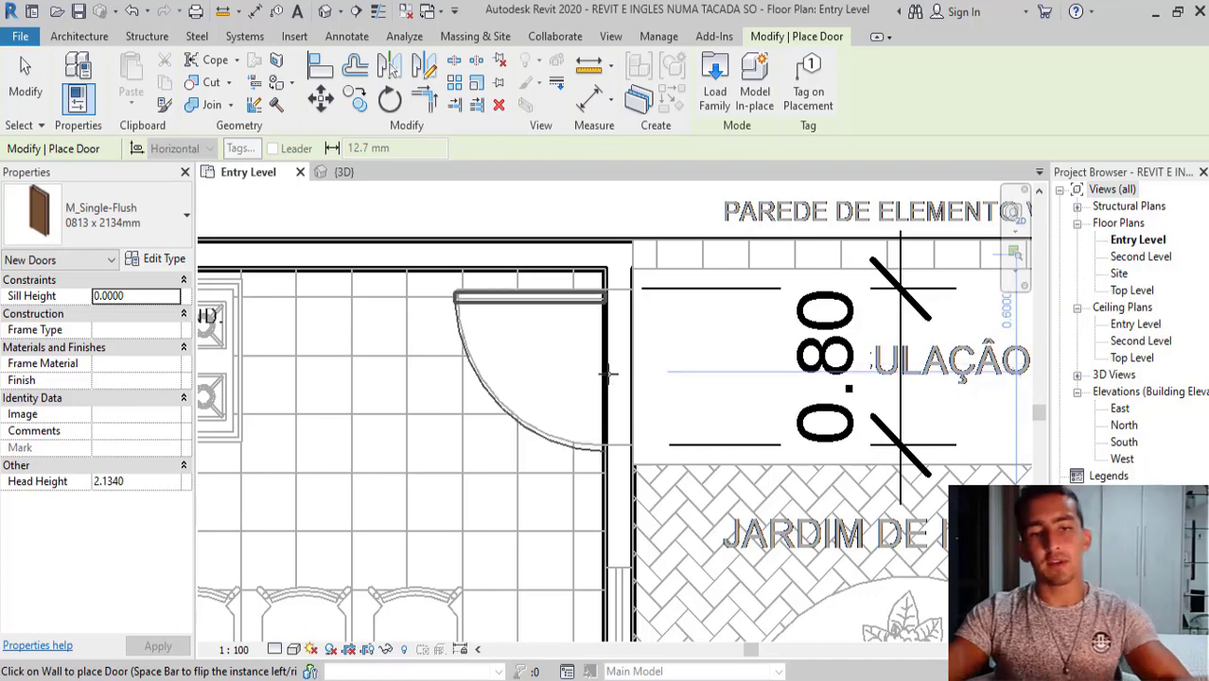
key(Escape)
key(Escape)
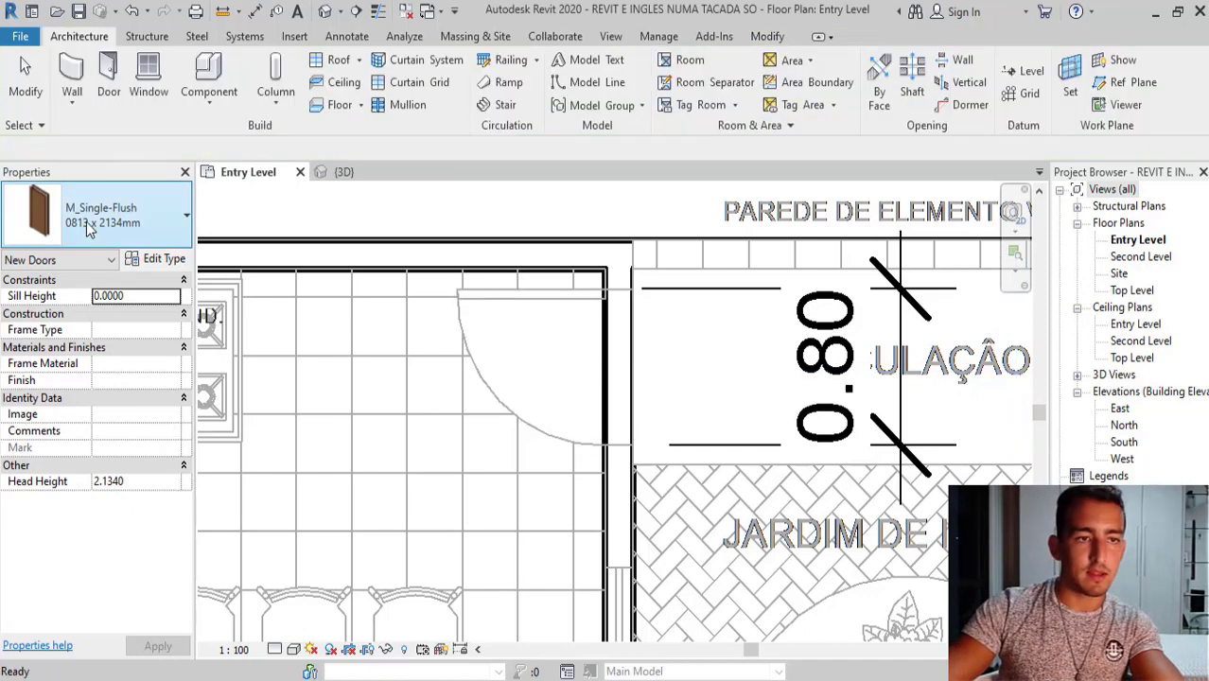
Place the 0813 x 2134mm door in the kitchen's left wall
click(106, 79)
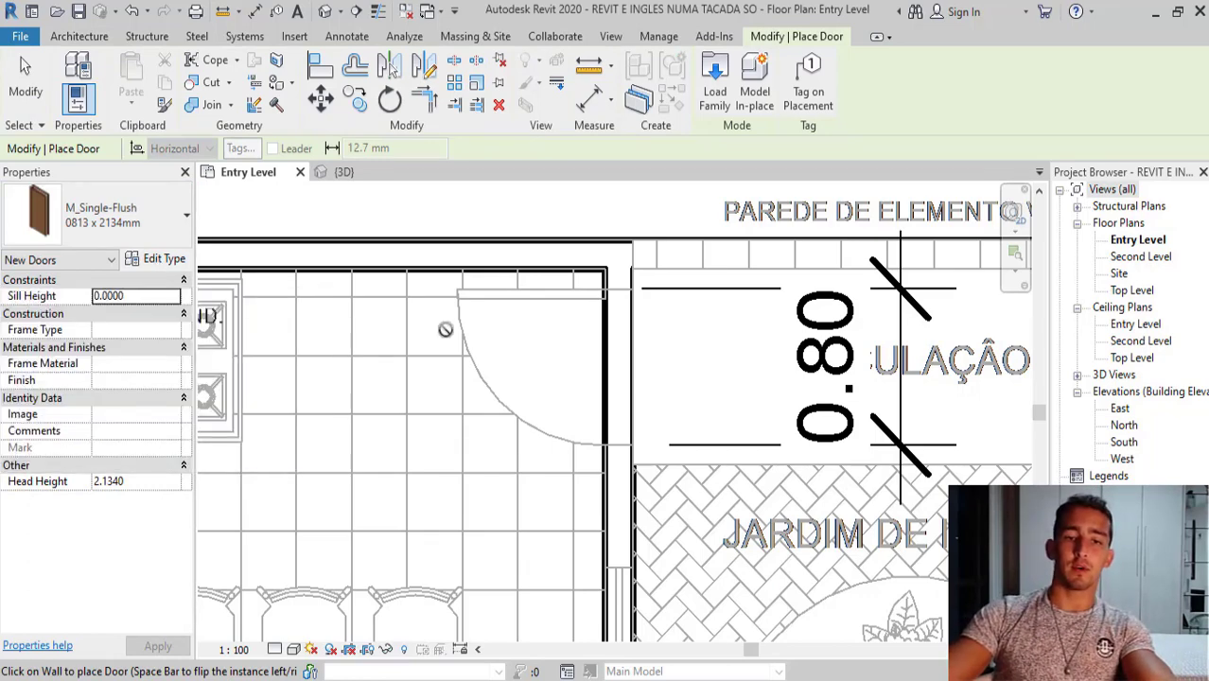
scroll(958, 397, down, 2)
scroll(821, 354, down, 1)
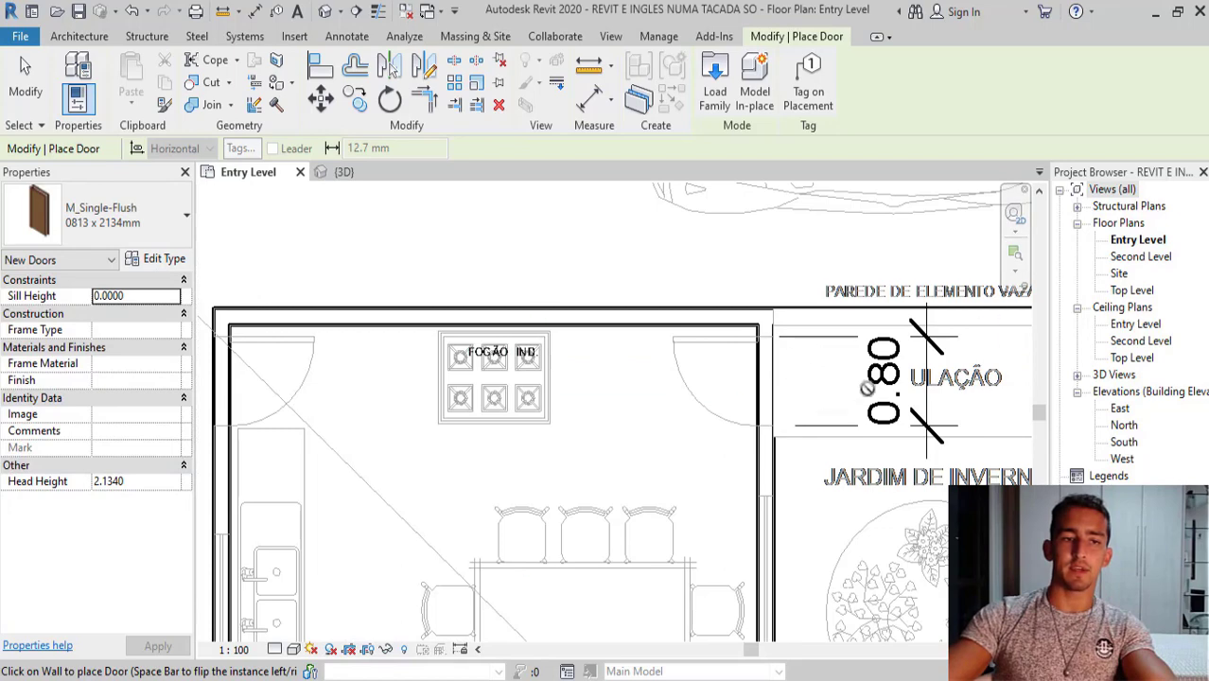
scroll(866, 388, down, 1)
scroll(374, 371, up, 2)
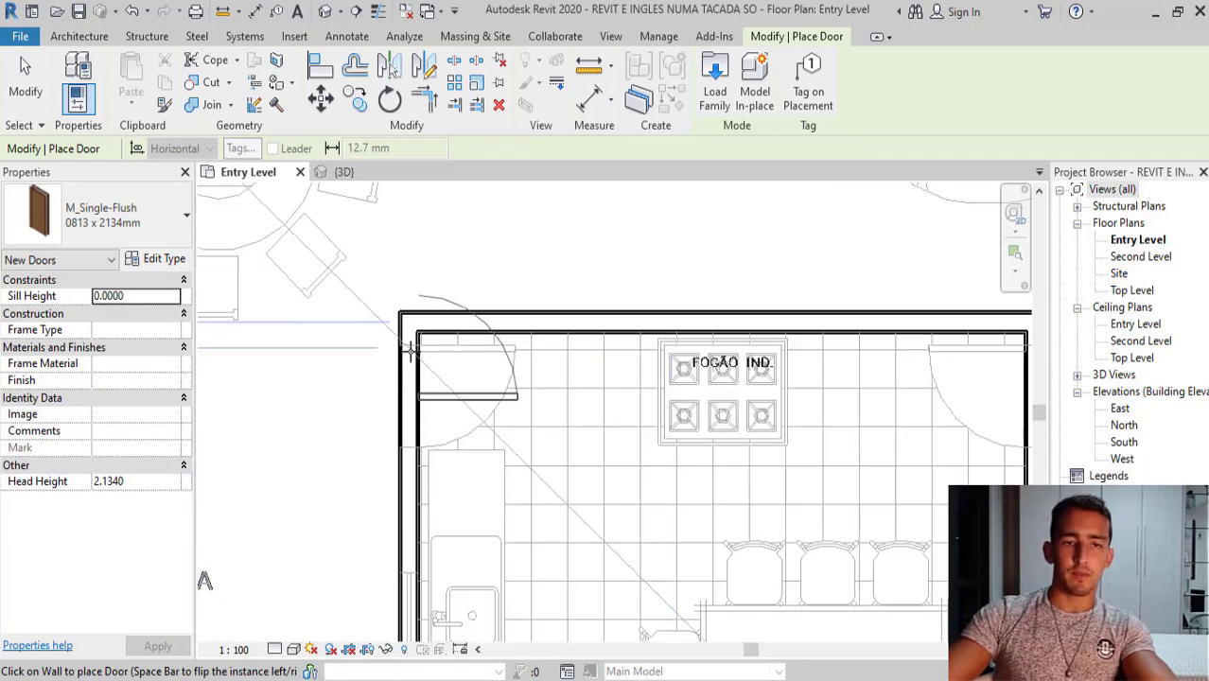
click(425, 399)
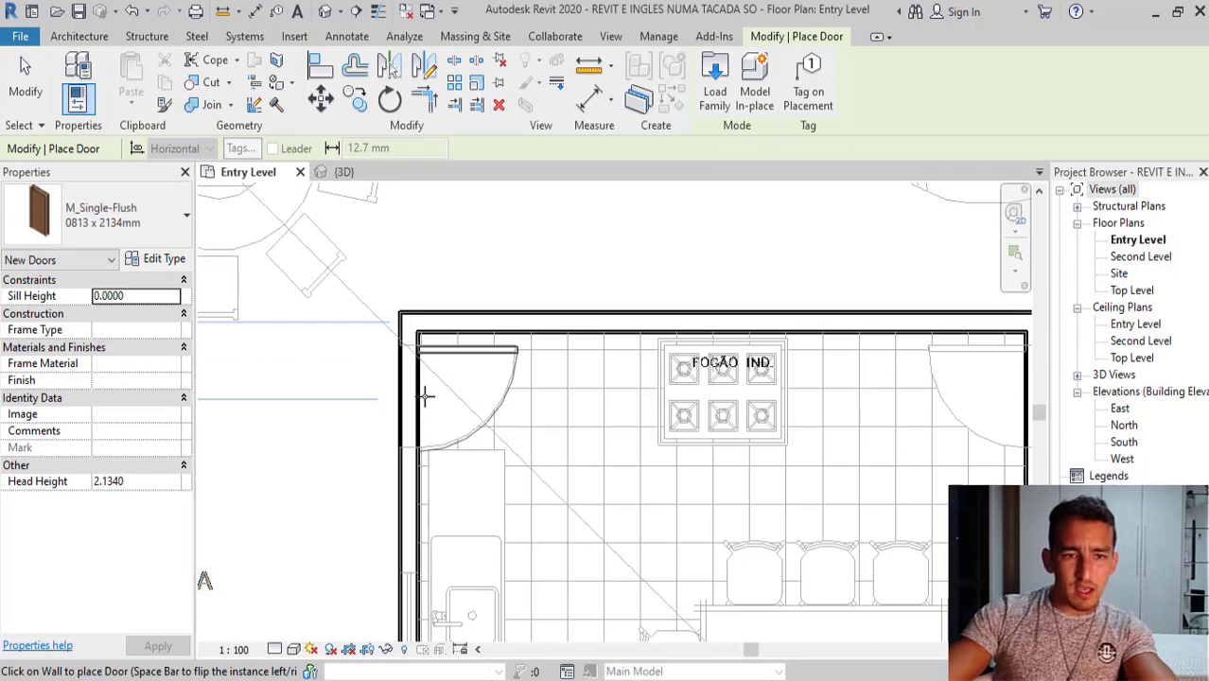
key(Escape)
key(Escape)
scroll(267, 384, down, 3)
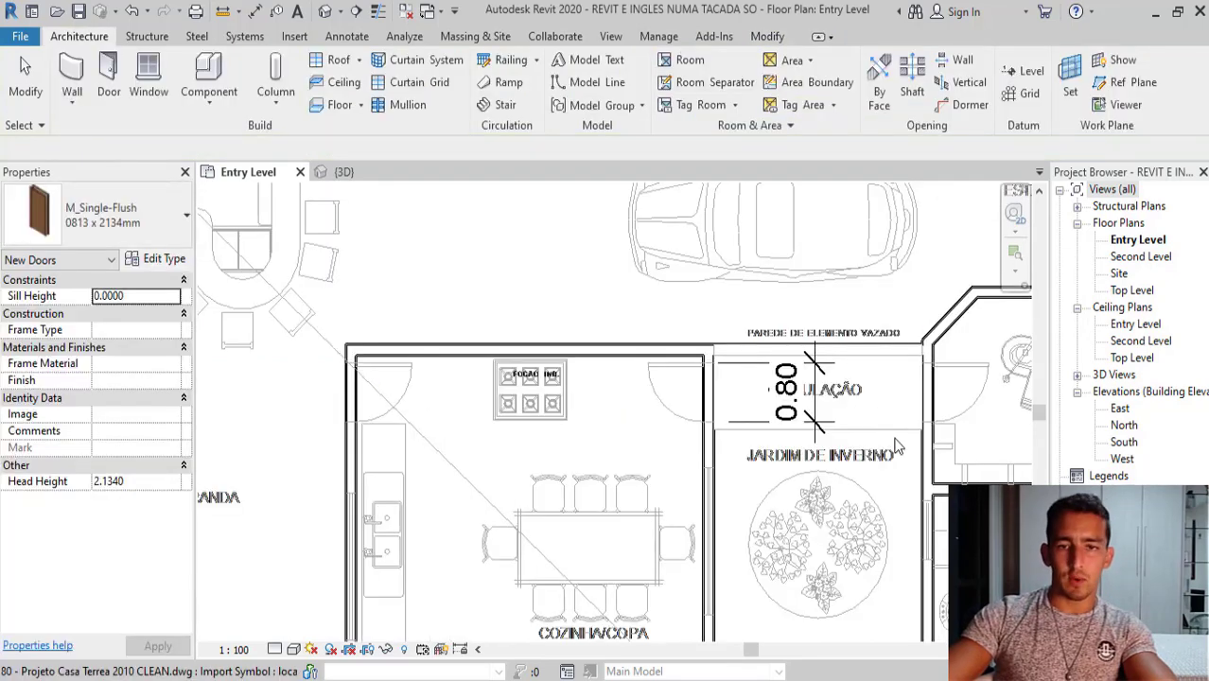
scroll(704, 361, up, 2)
scroll(703, 361, up, 2)
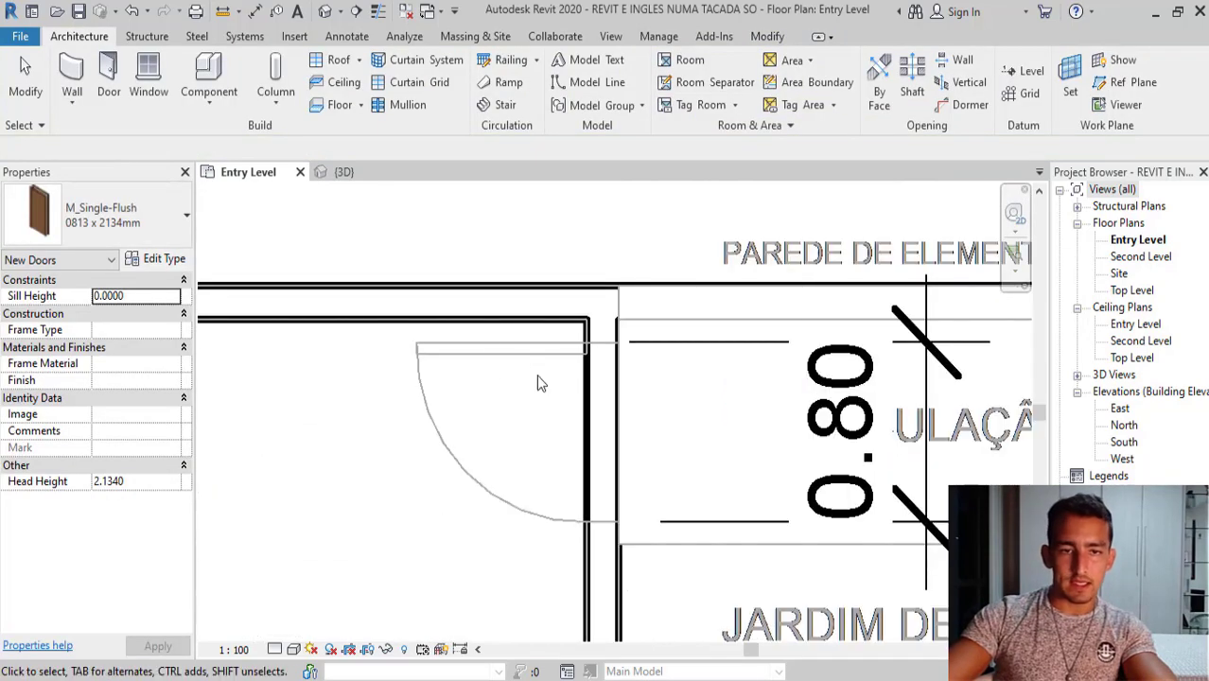
Open Type Properties for the M_Single-Flush 0813 x 2134mm door type
click(109, 80)
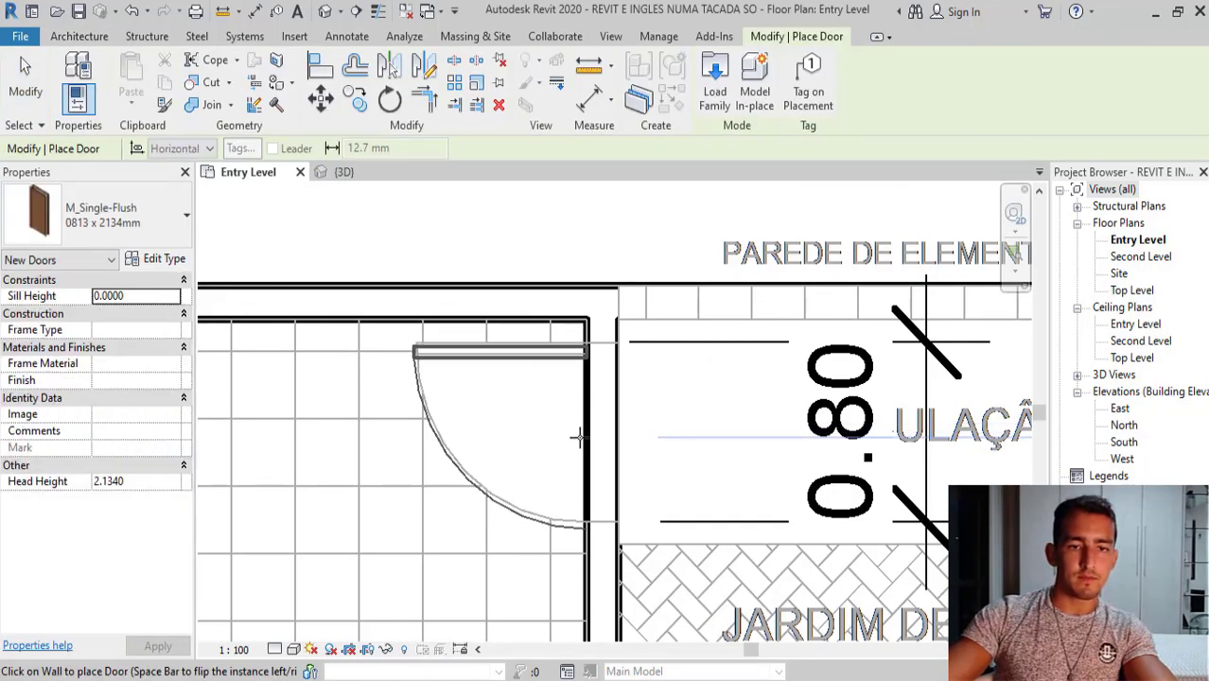
click(152, 262)
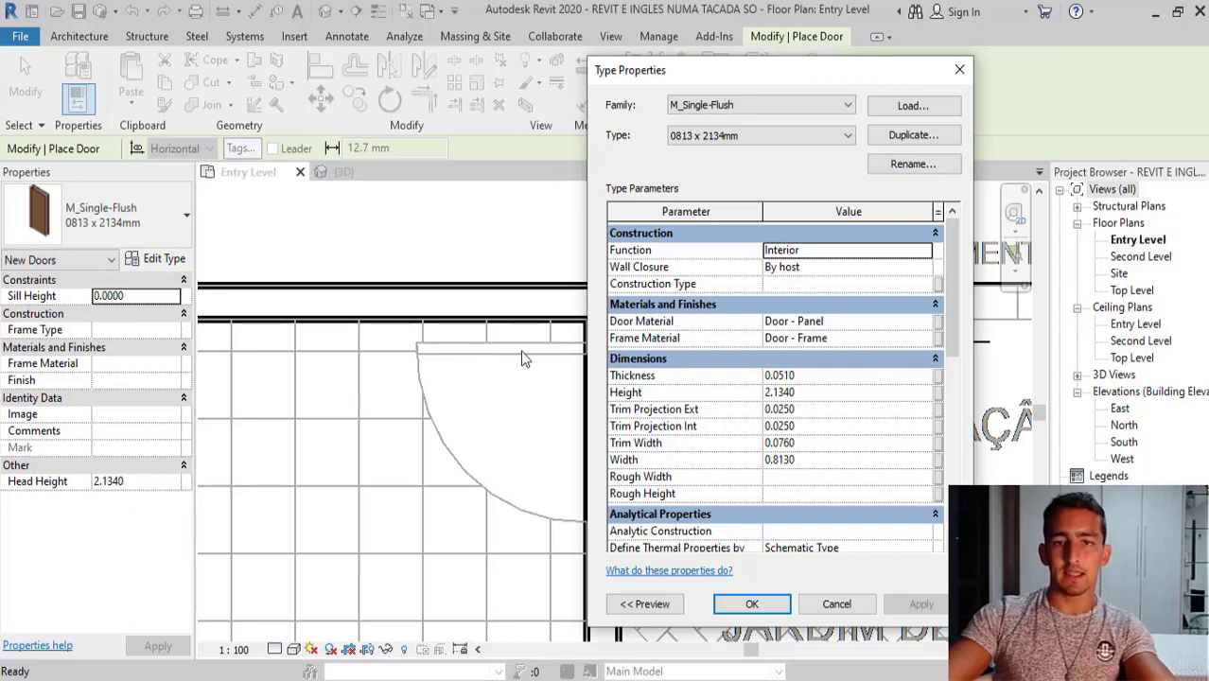
click(744, 137)
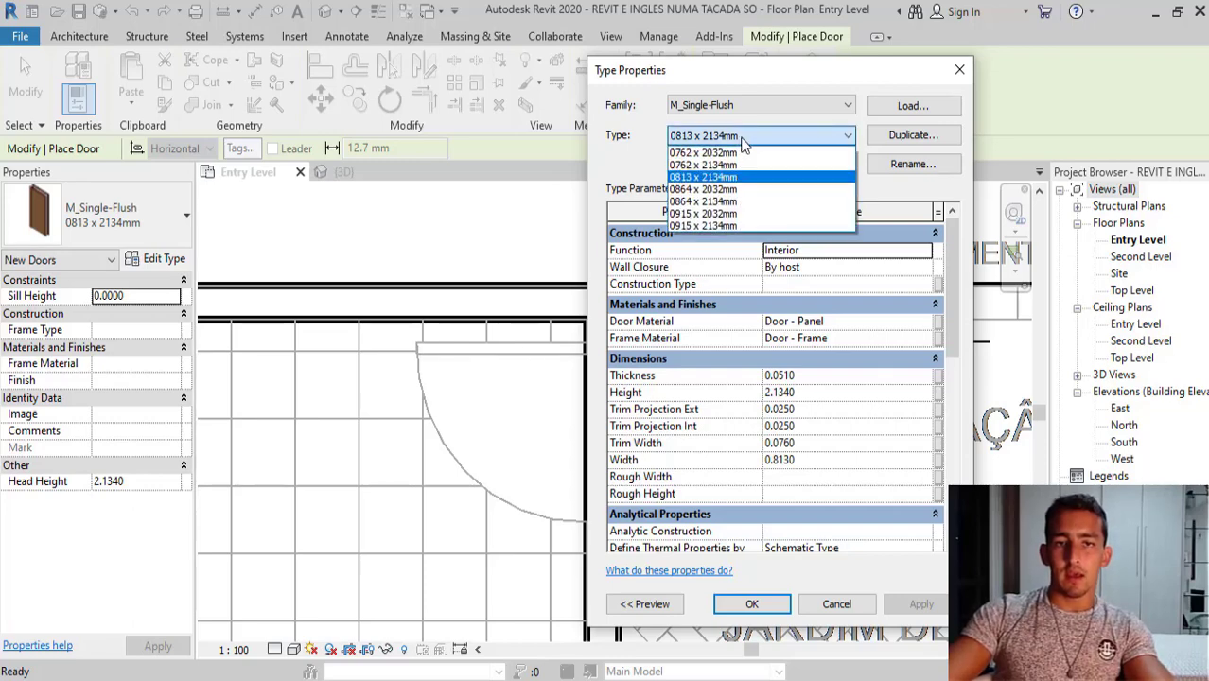
click(744, 142)
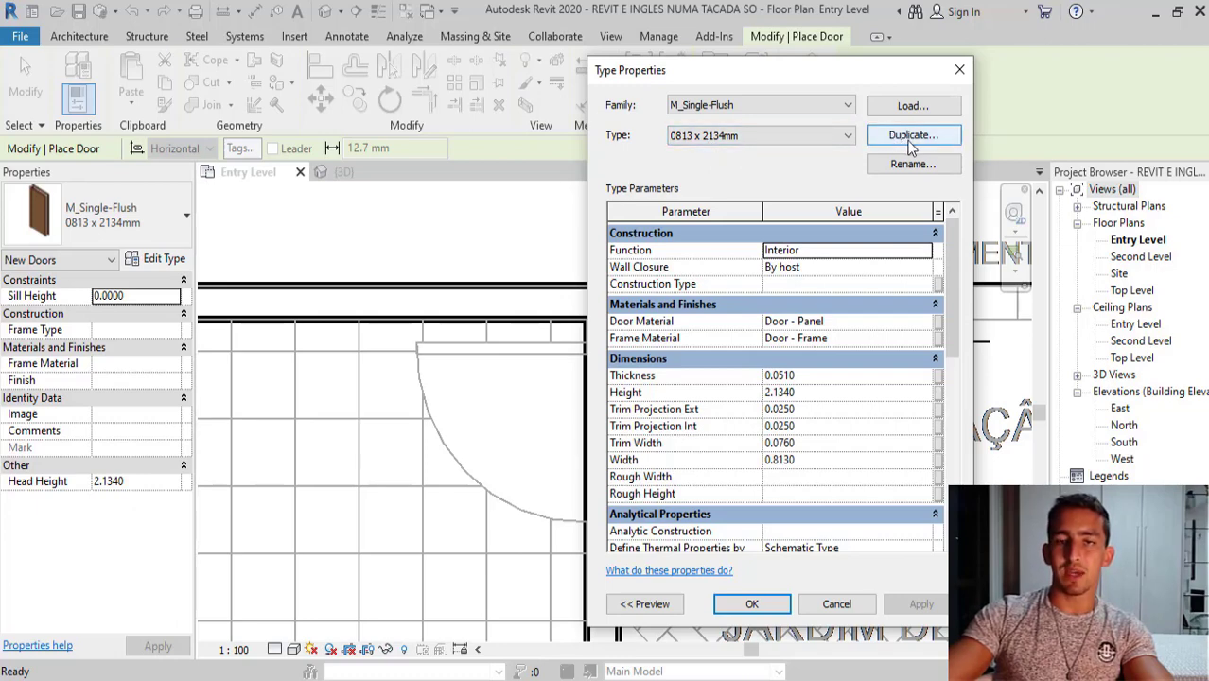
Duplicate the door type as 0800 x 2134mm and set its Width to 0.8000
click(910, 139)
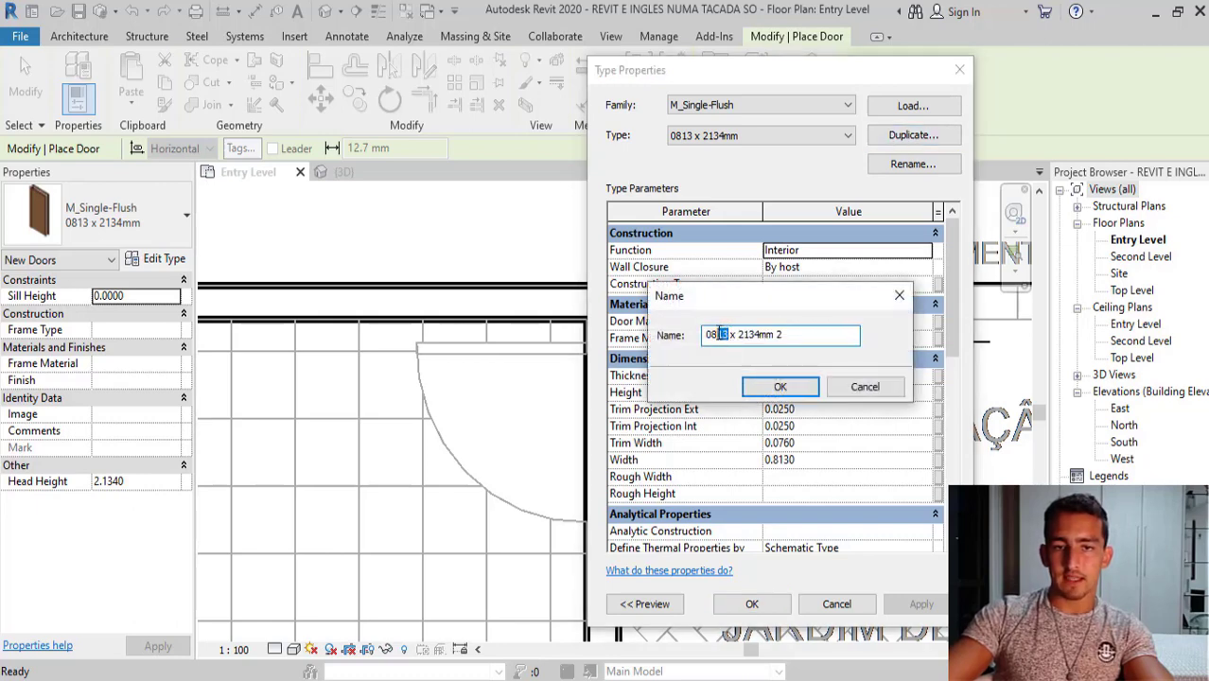
text(00)
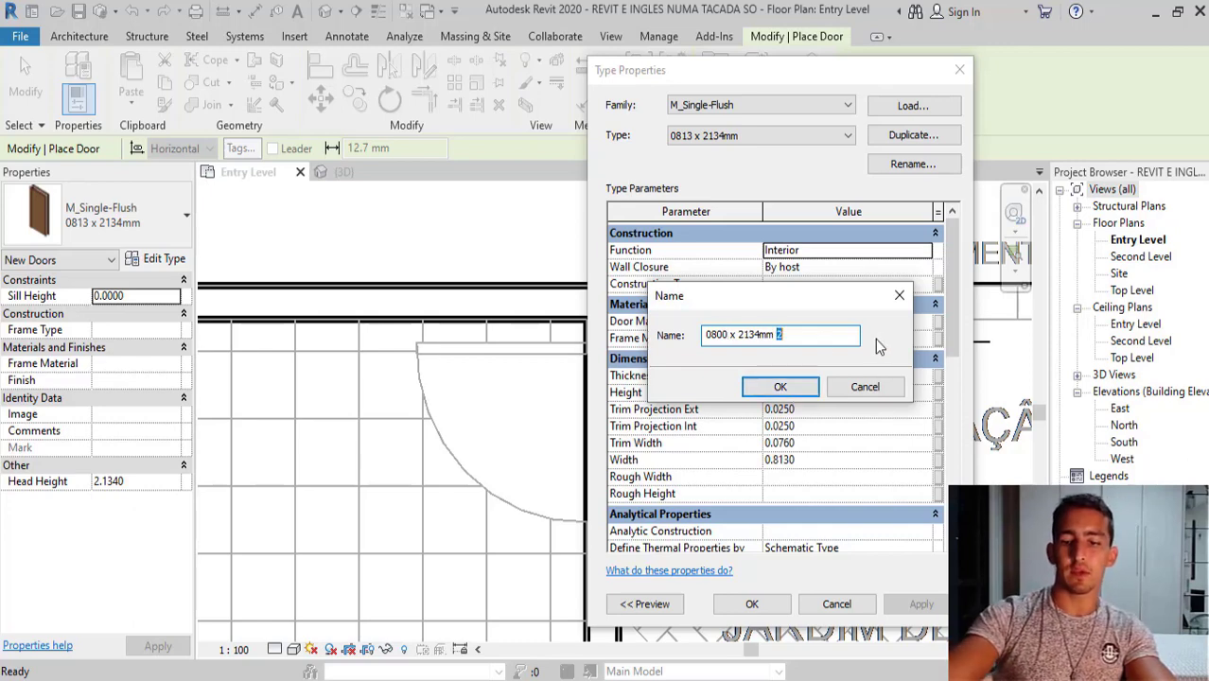
key(BackSpace)
click(775, 387)
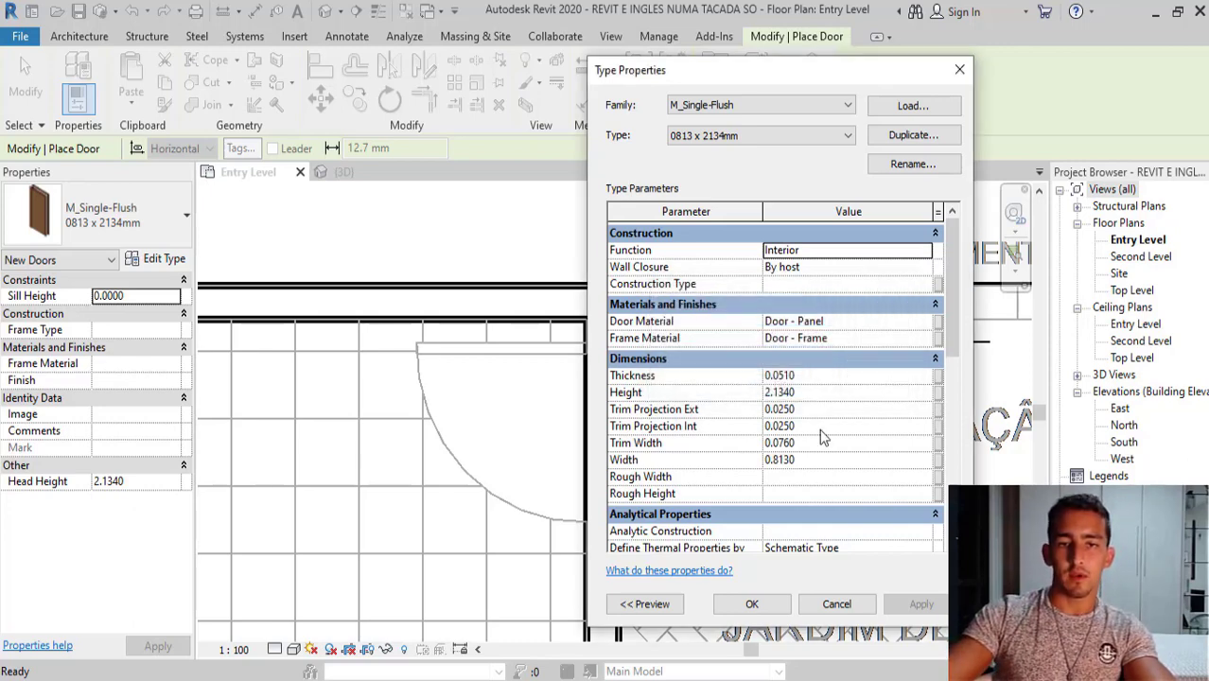
click(784, 142)
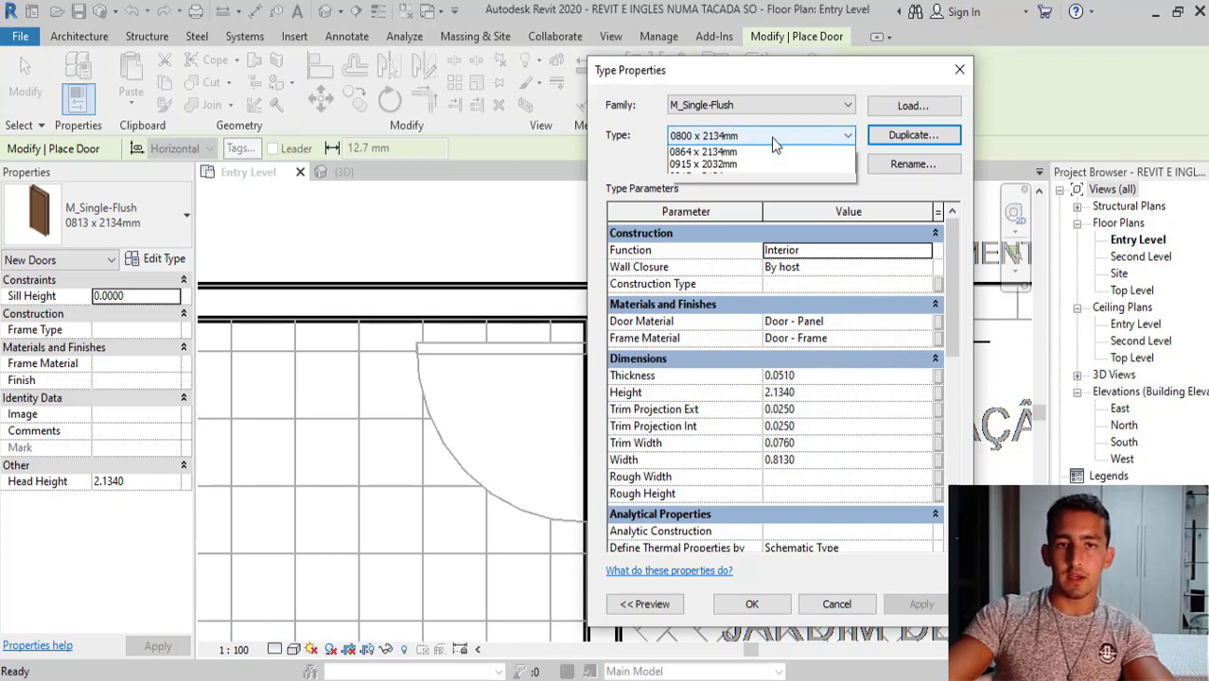
click(636, 161)
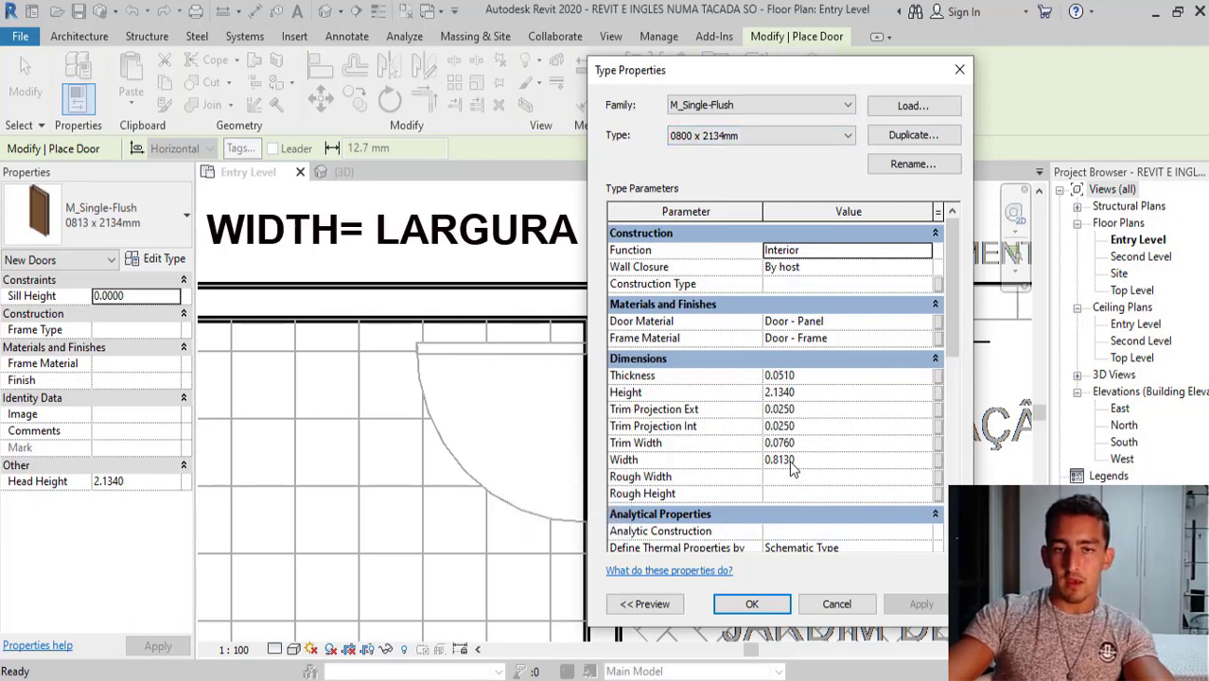
click(789, 462)
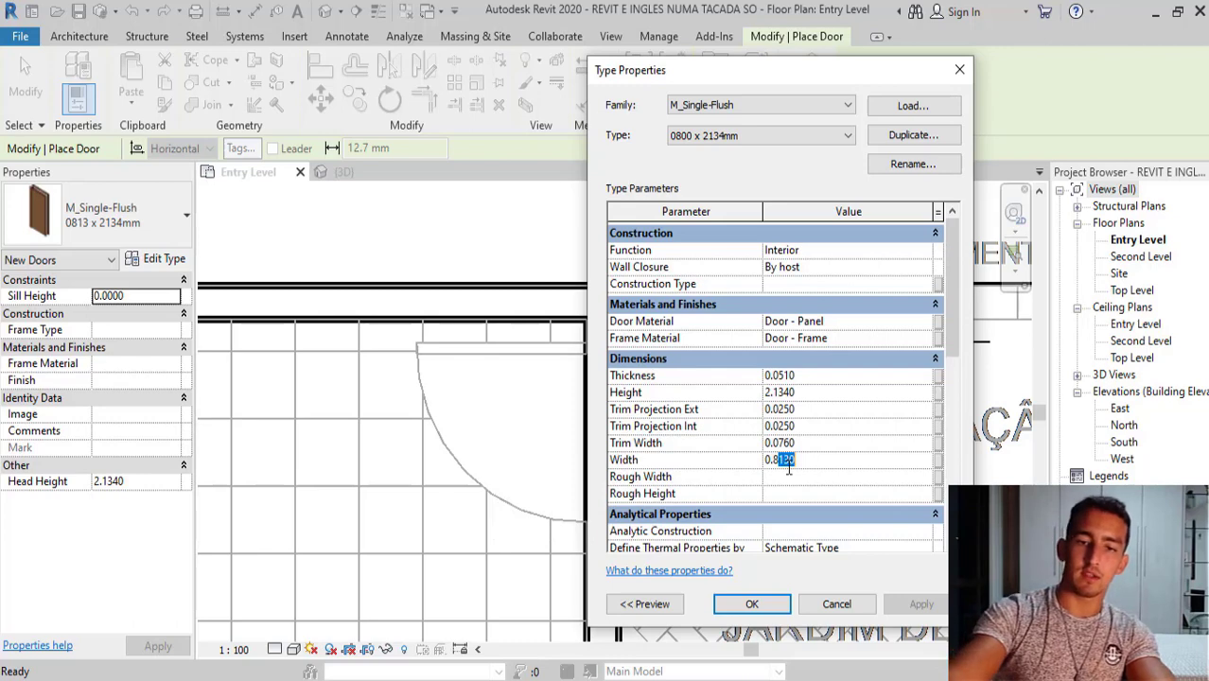
text(000)
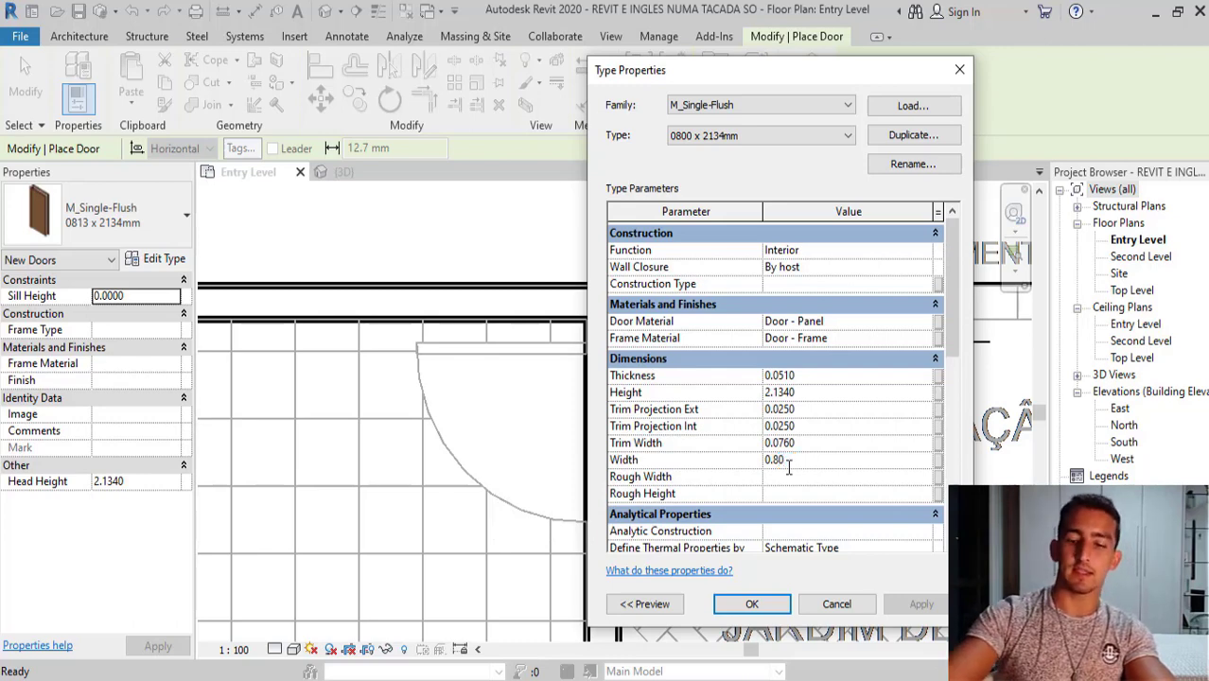
click(752, 604)
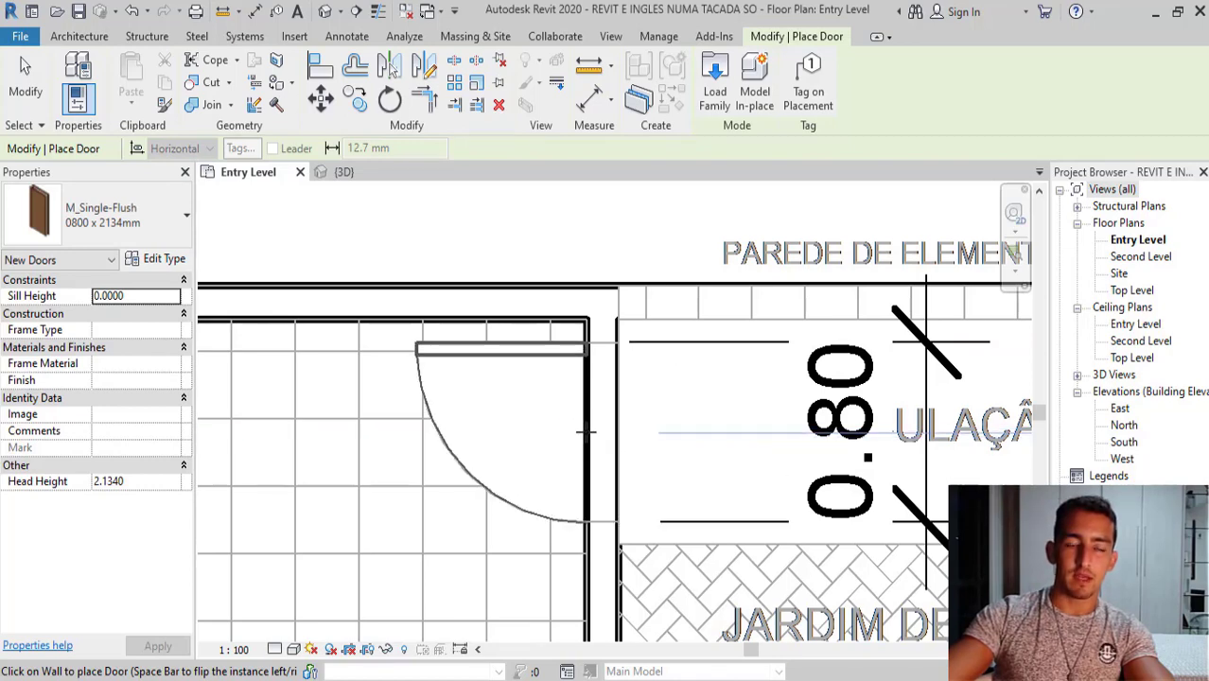
Place the first 0800 x 2134mm door into an interior wall
click(593, 432)
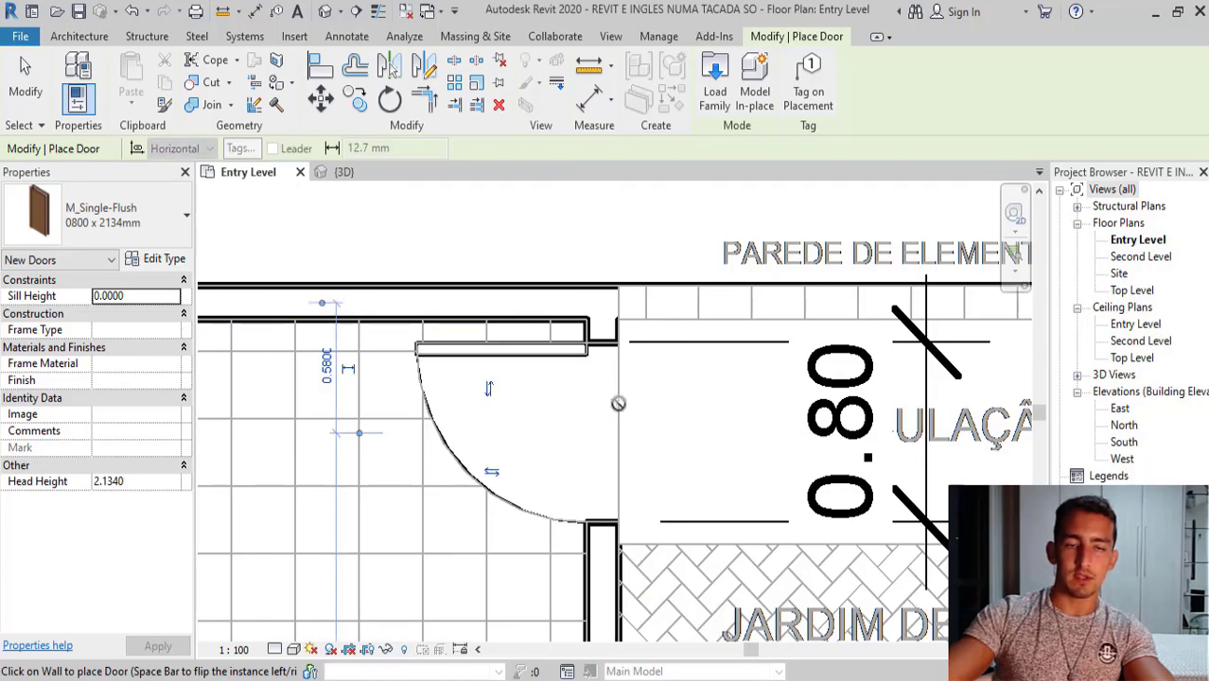
scroll(624, 260, down, 2)
scroll(653, 276, down, 3)
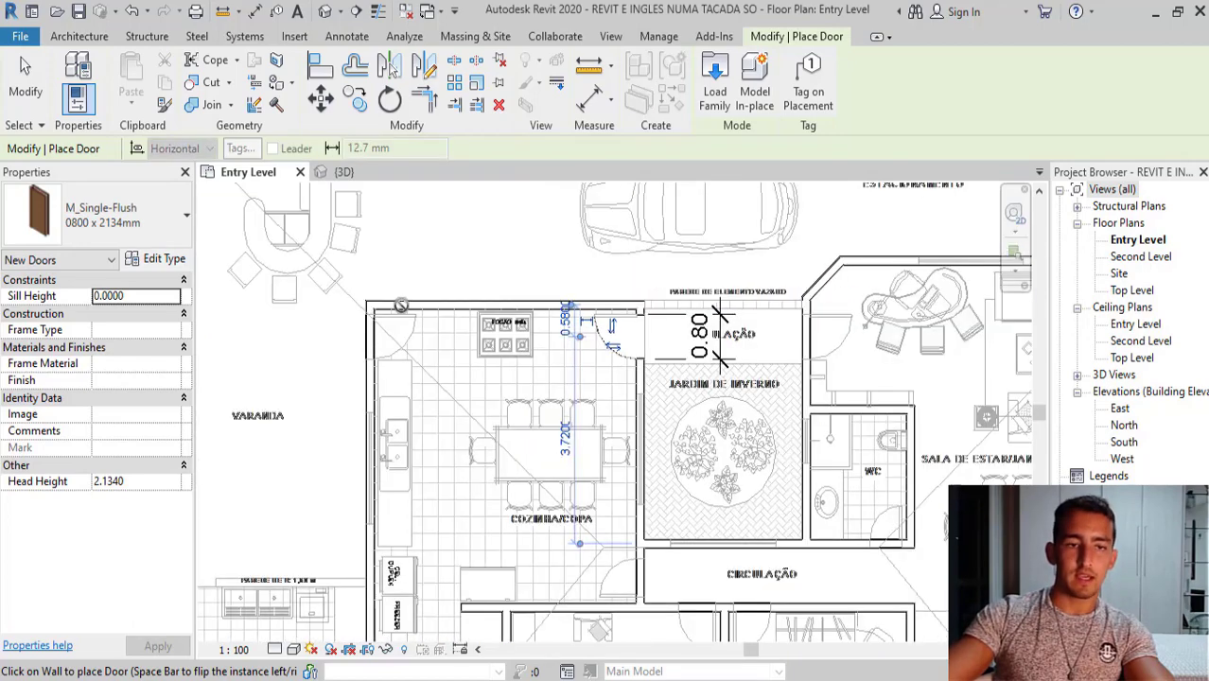
scroll(335, 330, up, 2)
scroll(339, 336, up, 2)
scroll(343, 343, up, 2)
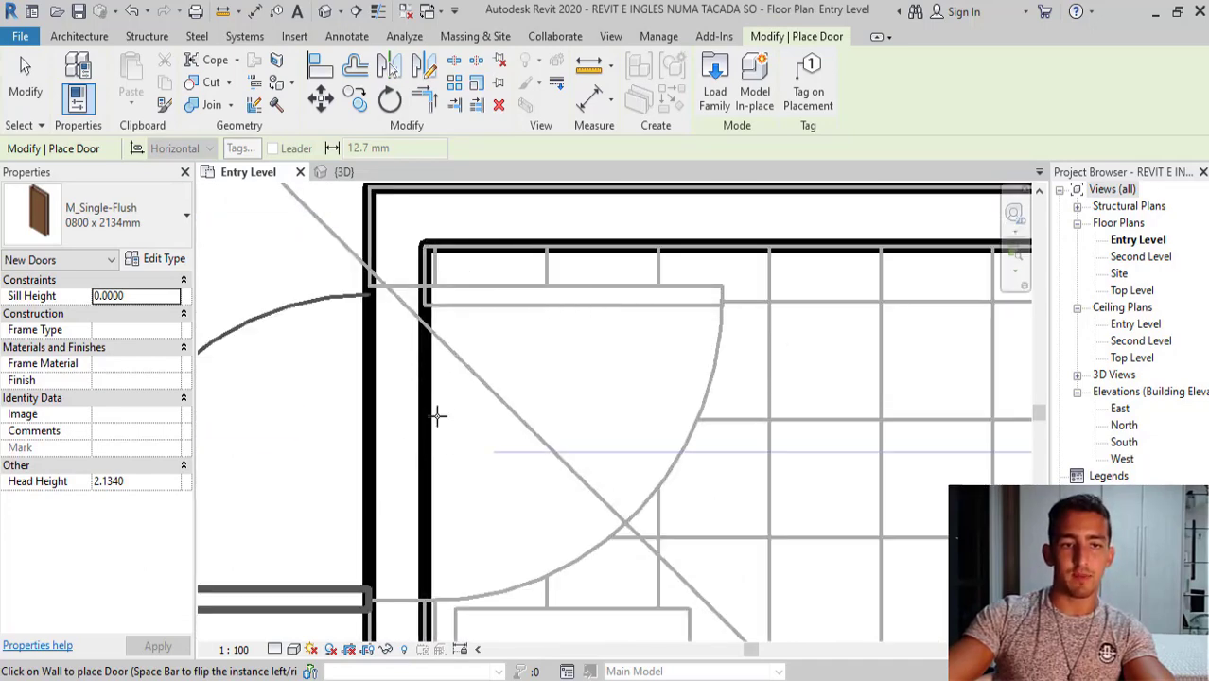
Flip the swing and place a second 0800 x 2134mm door in another wall
key(space)
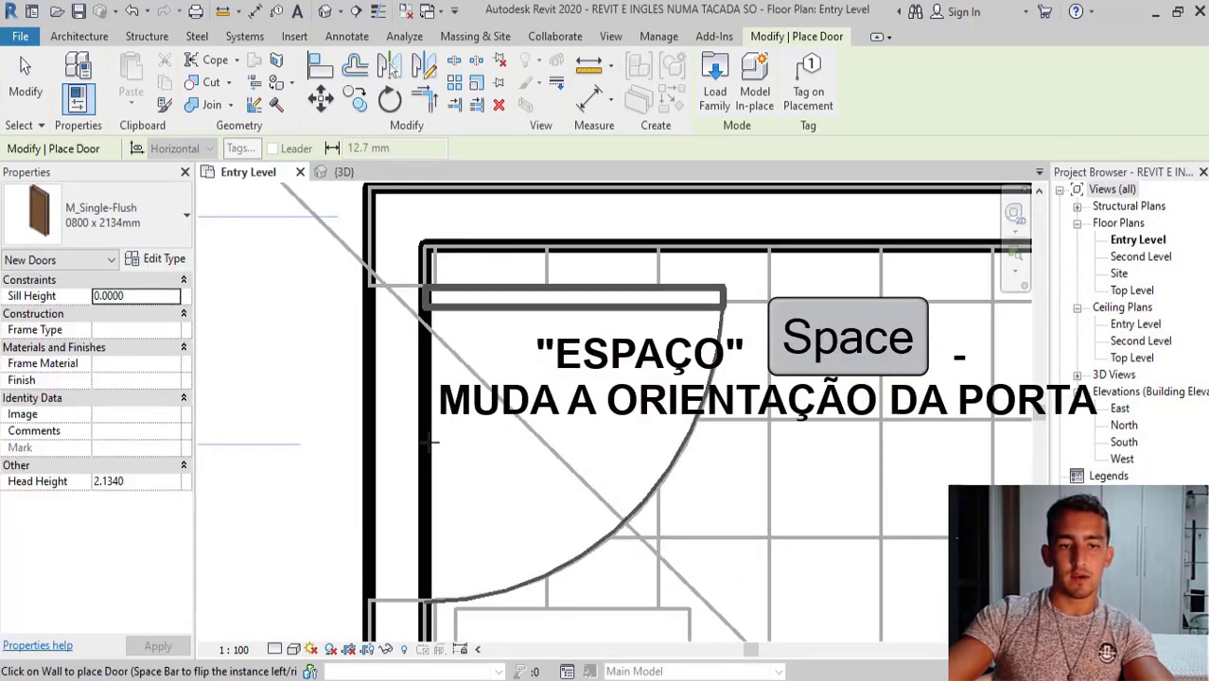
scroll(612, 417, down, 2)
scroll(586, 360, down, 2)
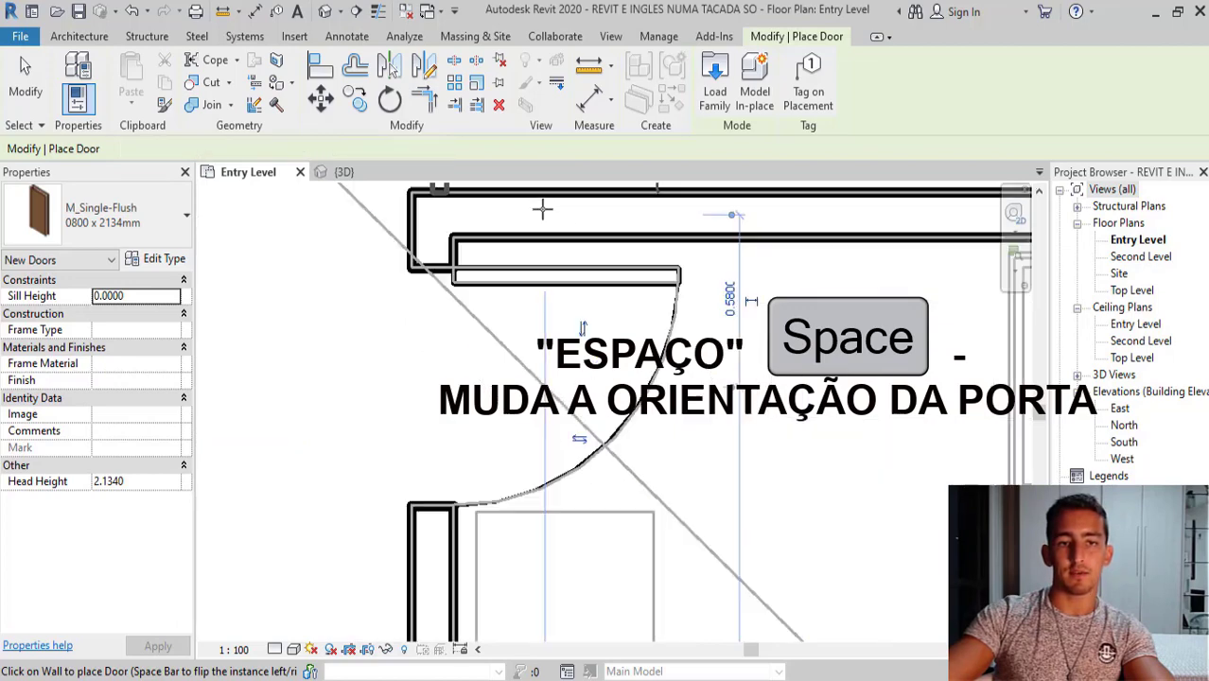
scroll(558, 284, down, 2)
scroll(539, 203, down, 1)
scroll(539, 203, down, 2)
scroll(540, 203, down, 1)
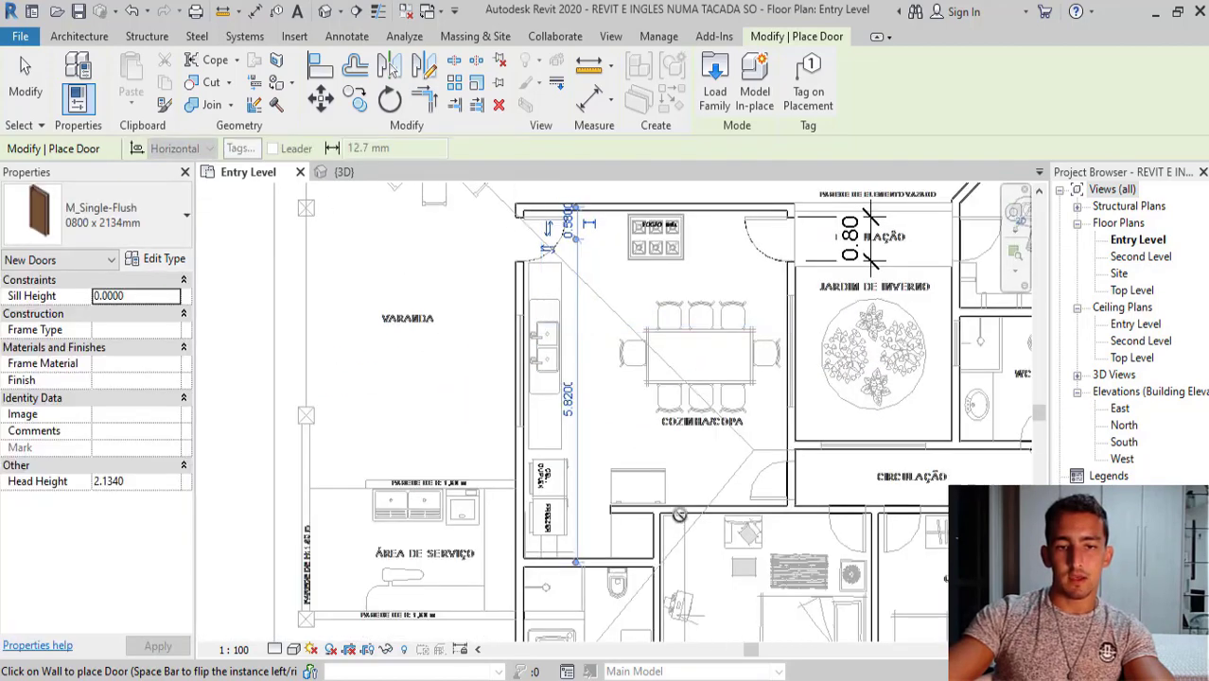
scroll(539, 203, down, 1)
scroll(544, 208, down, 1)
scroll(725, 419, up, 4)
scroll(709, 421, up, 2)
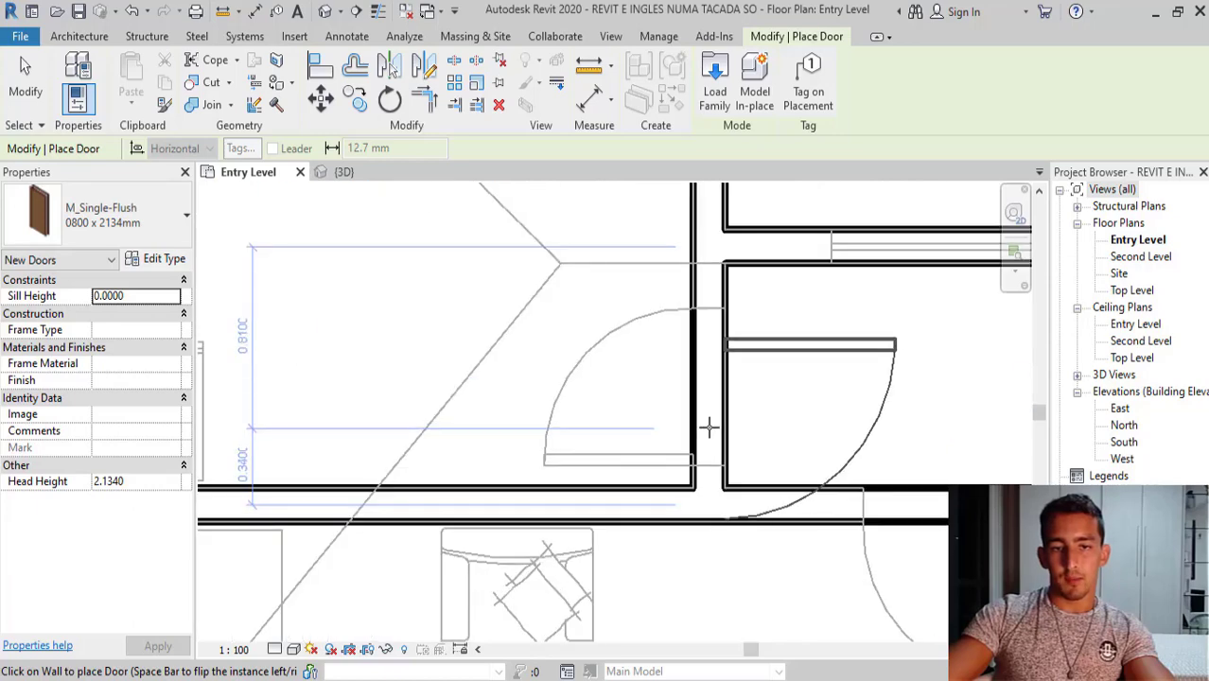
scroll(700, 407, up, 2)
scroll(678, 374, up, 1)
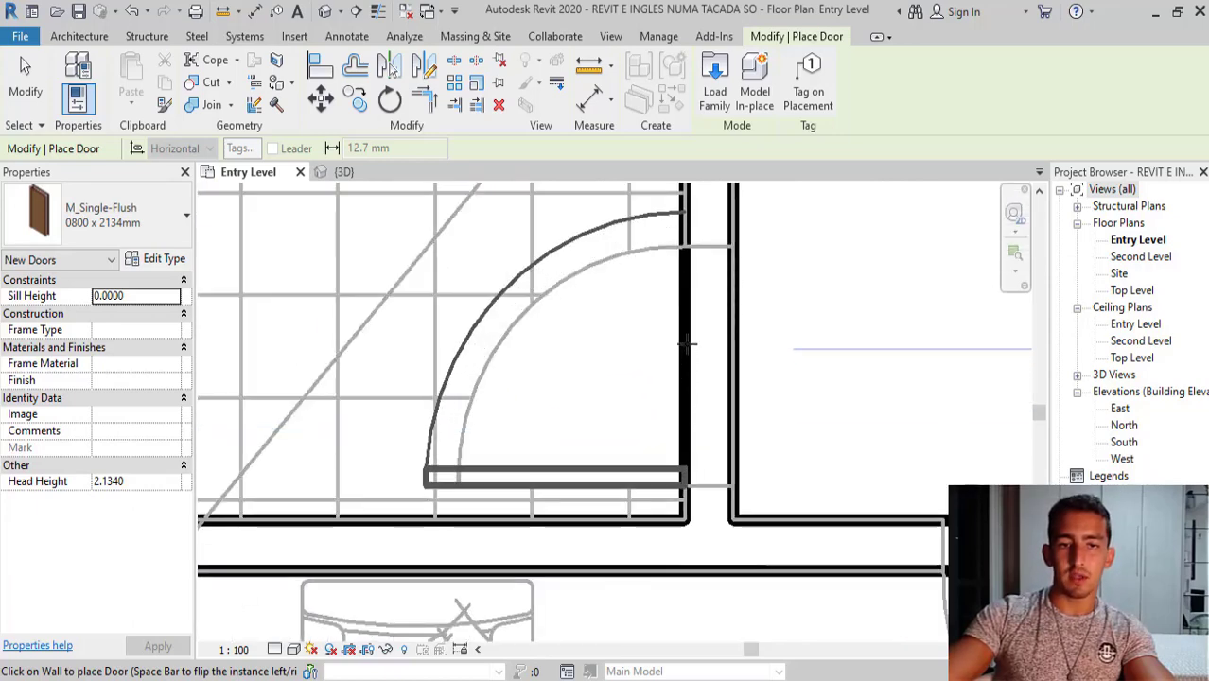
click(688, 344)
scroll(674, 284, down, 2)
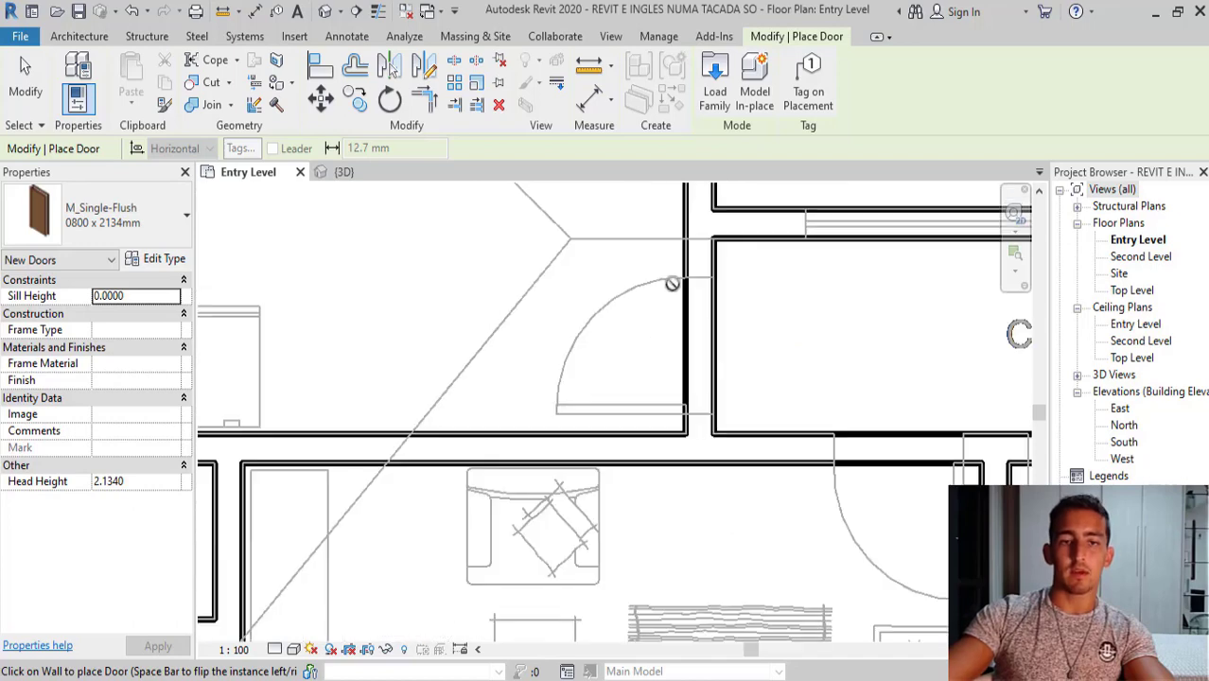
scroll(672, 284, down, 2)
scroll(567, 426, down, 1)
scroll(517, 568, up, 3)
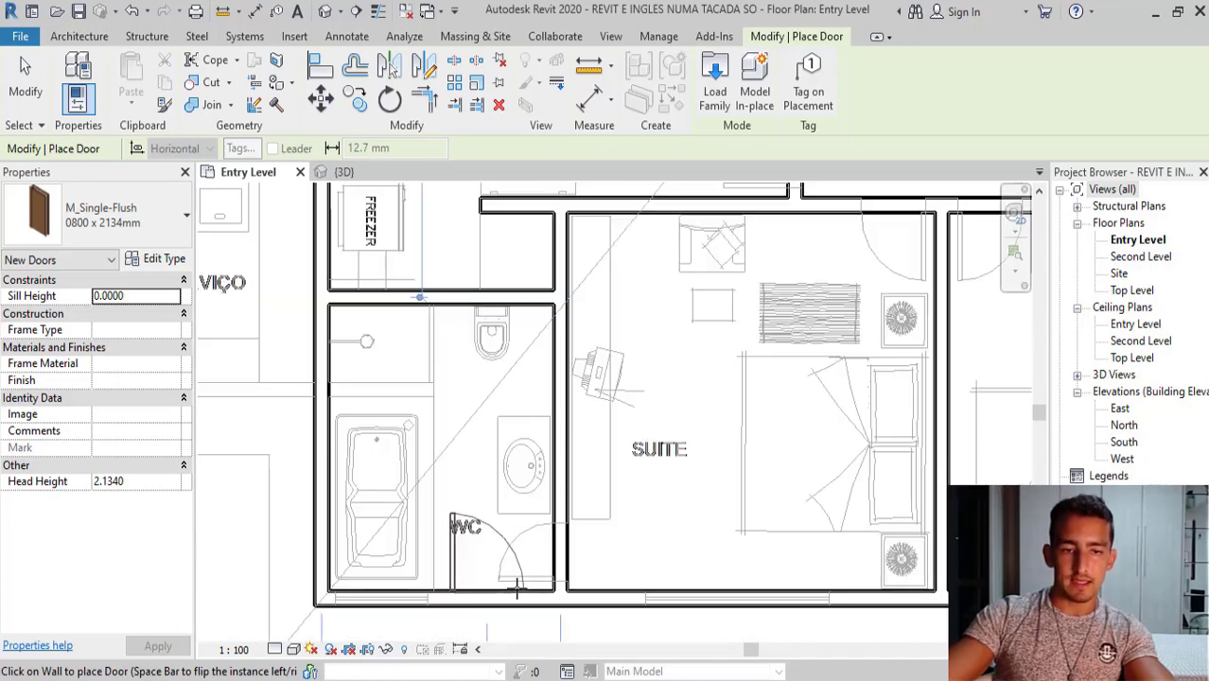
scroll(517, 586, up, 2)
scroll(517, 587, up, 2)
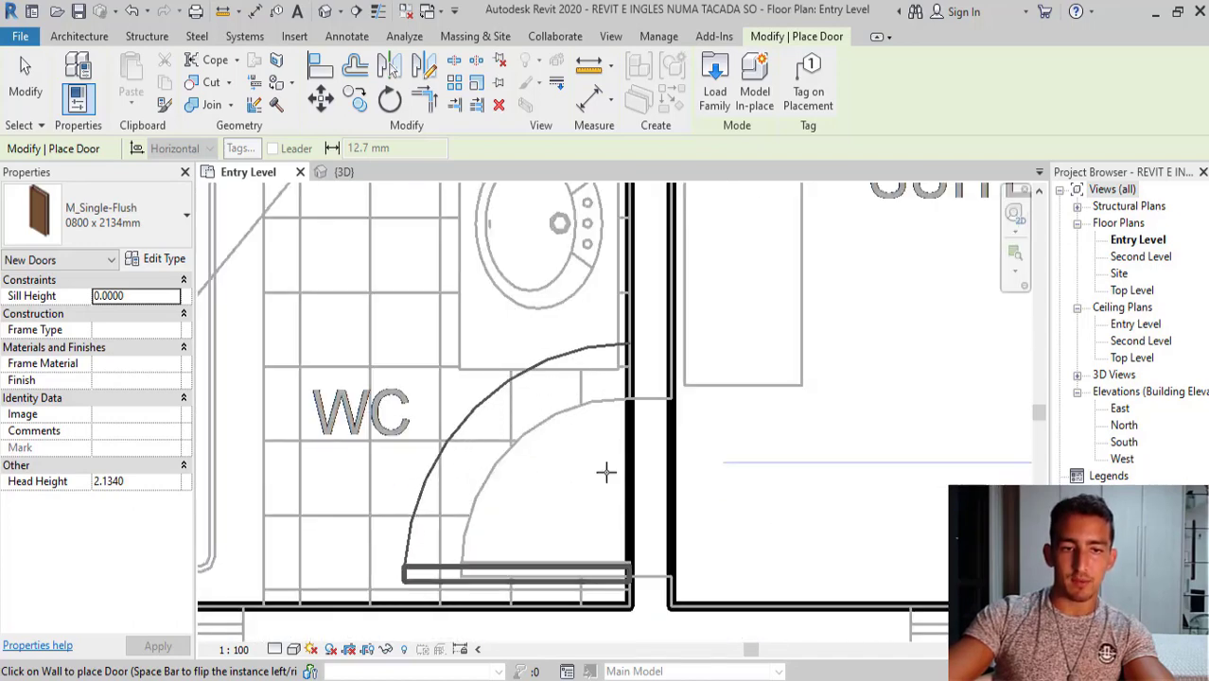
scroll(606, 472, down, 2)
scroll(607, 473, down, 2)
scroll(606, 472, down, 1)
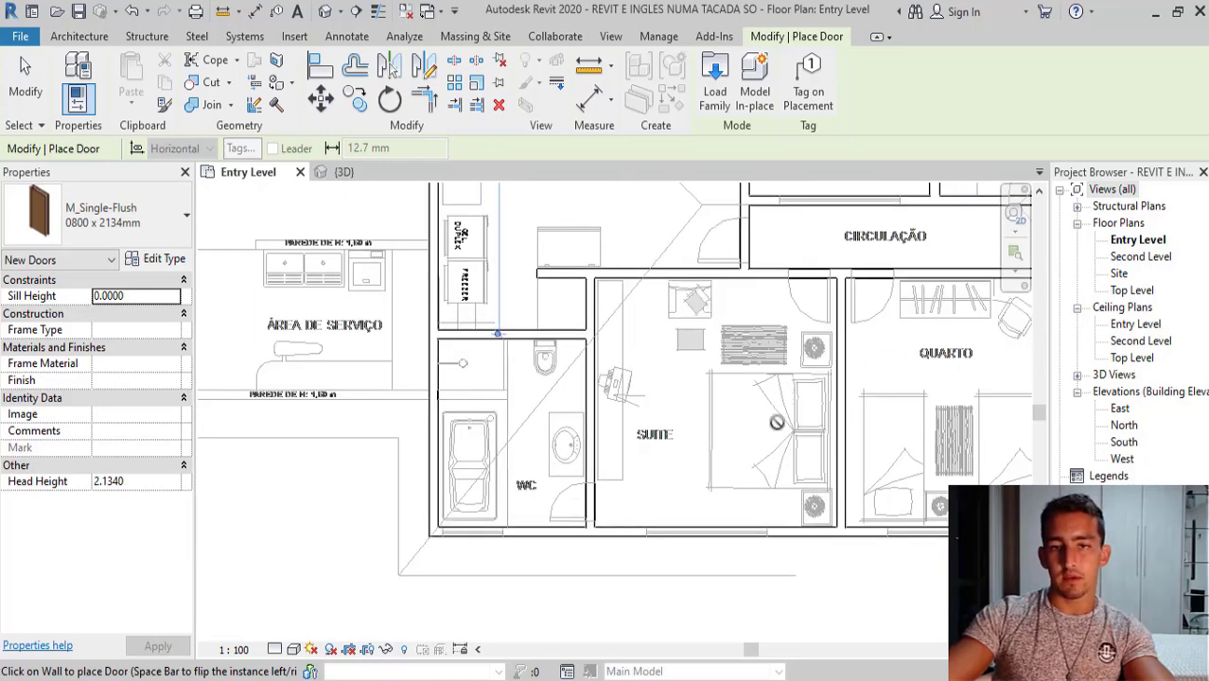
scroll(776, 422, down, 1)
scroll(777, 329, up, 3)
scroll(756, 330, up, 2)
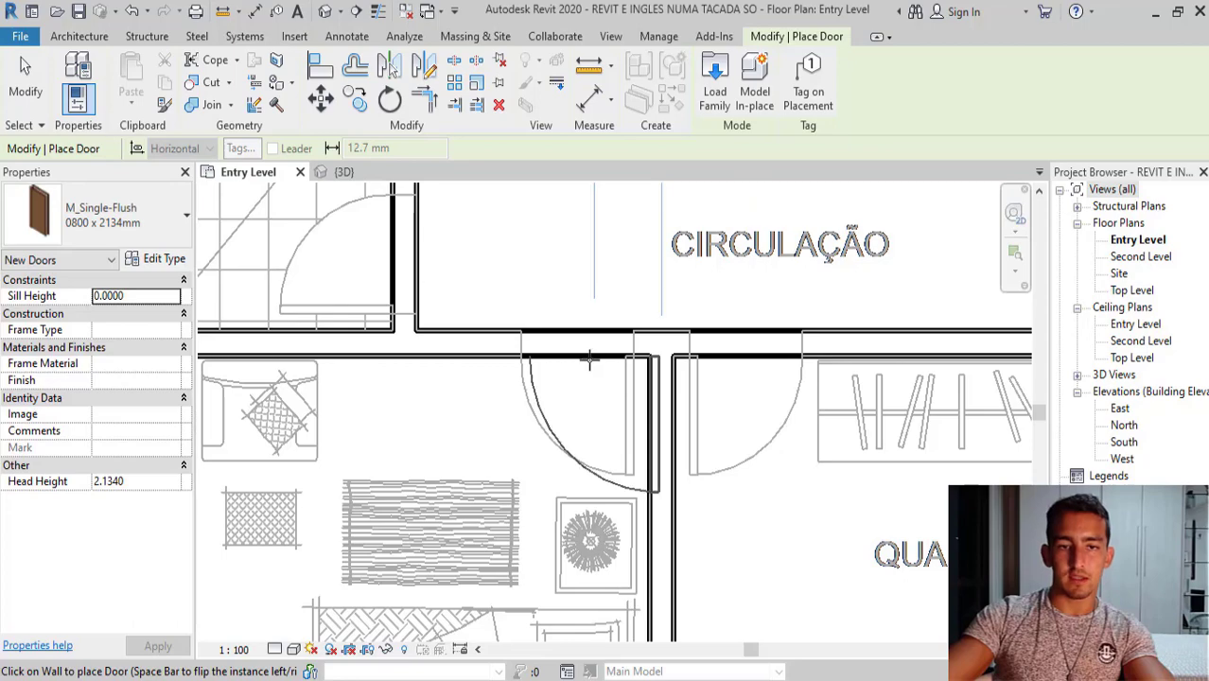
scroll(548, 477, down, 2)
scroll(548, 478, down, 2)
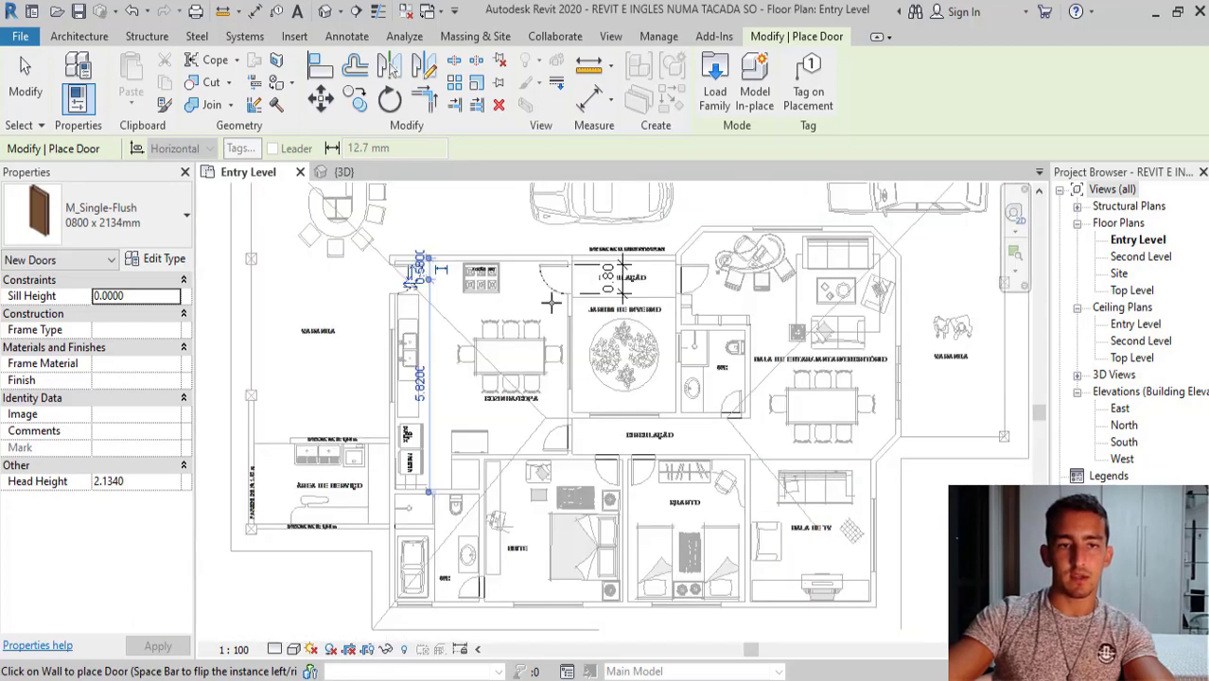
scroll(705, 257, up, 4)
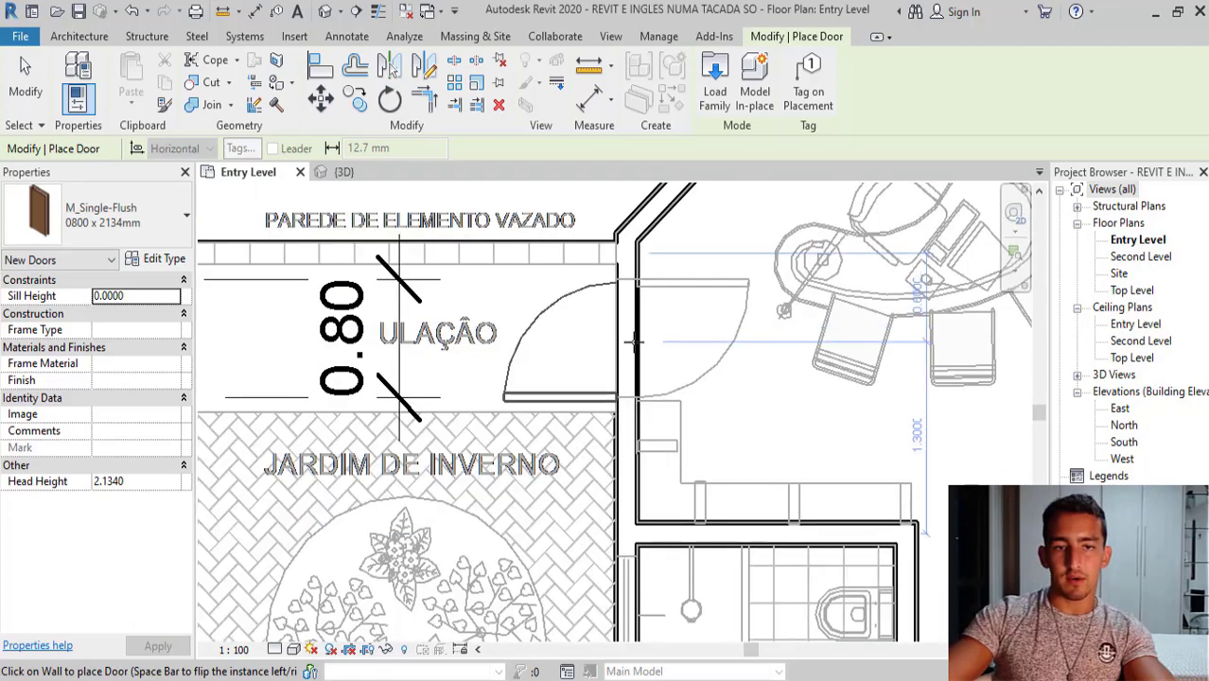
Flip the door to the other side of the wall
key(space)
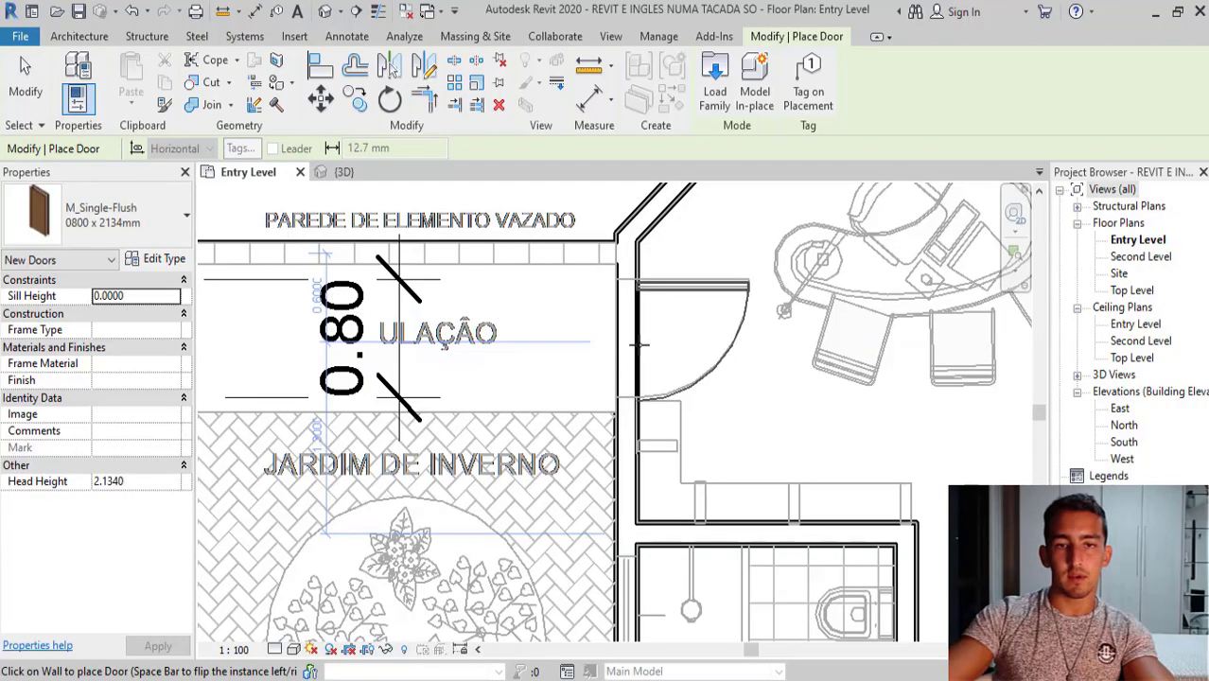
scroll(631, 355, down, 3)
scroll(631, 352, down, 2)
scroll(638, 336, down, 1)
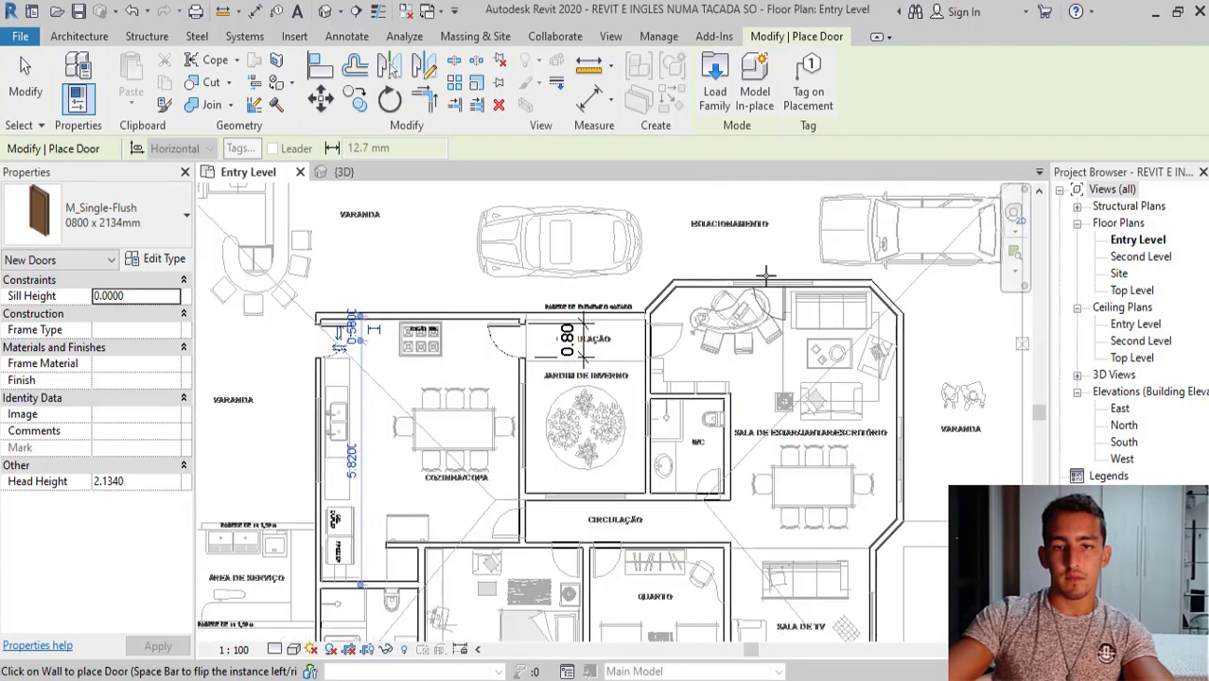
scroll(648, 322, up, 1)
scroll(432, 467, up, 3)
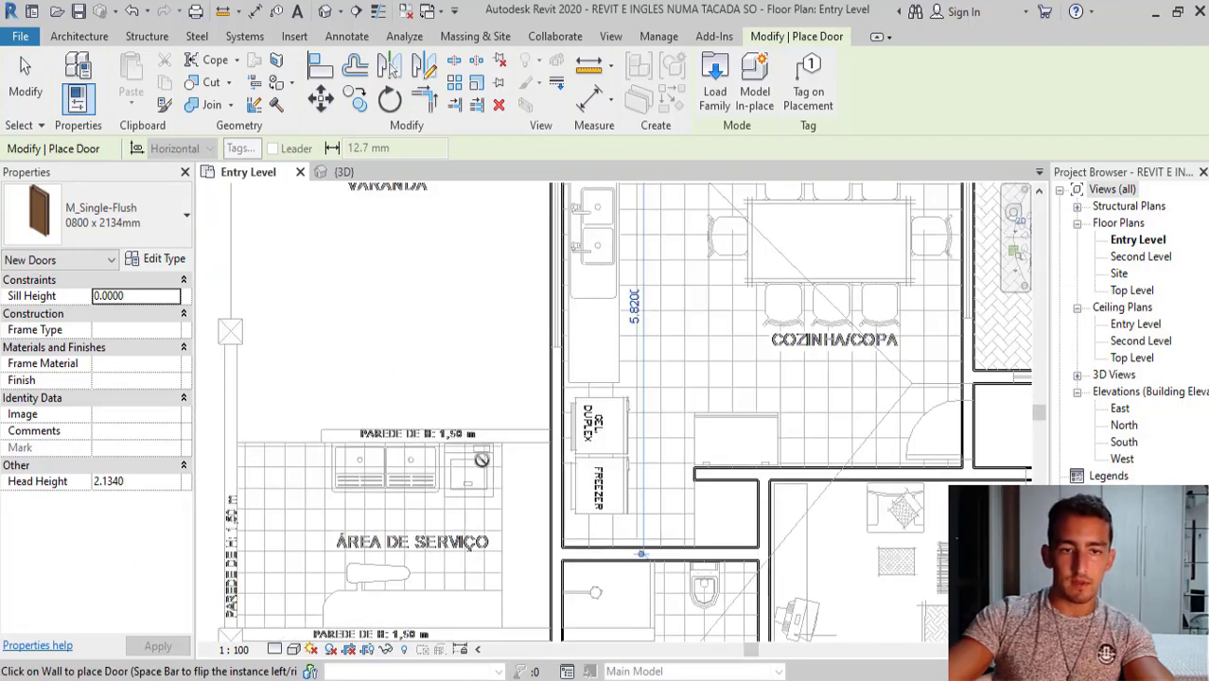
scroll(480, 458, down, 2)
scroll(497, 445, down, 1)
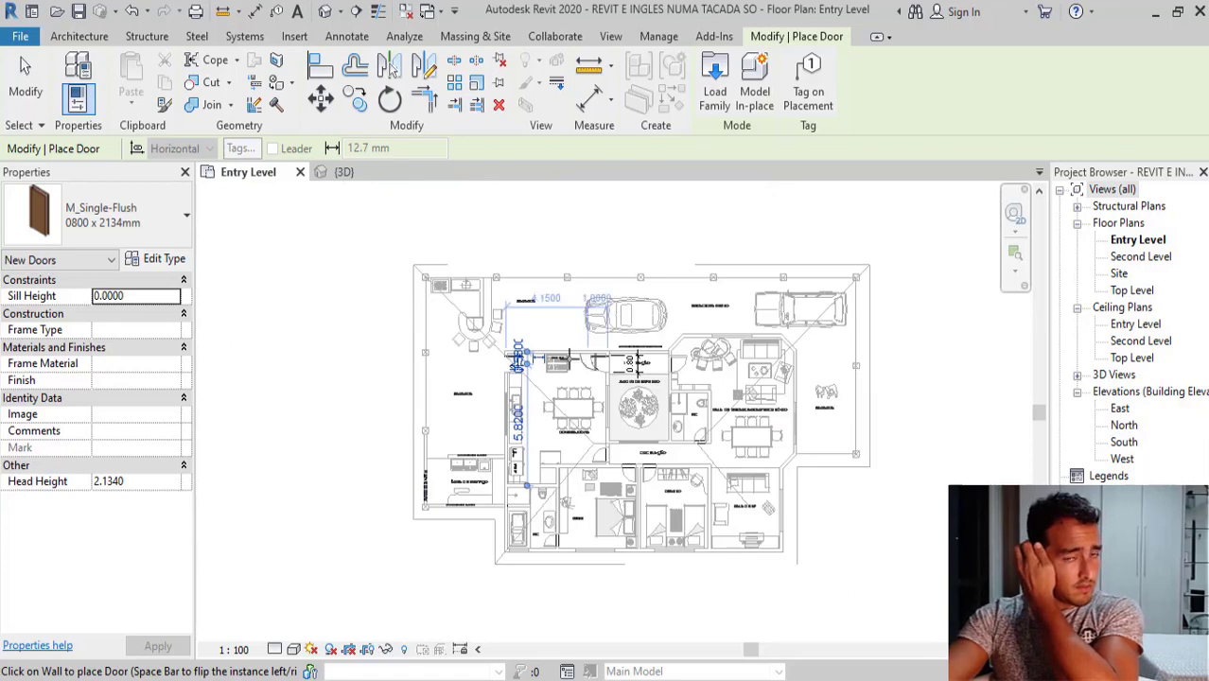
scroll(605, 294, up, 1)
scroll(643, 289, up, 2)
scroll(665, 291, down, 1)
scroll(664, 290, down, 2)
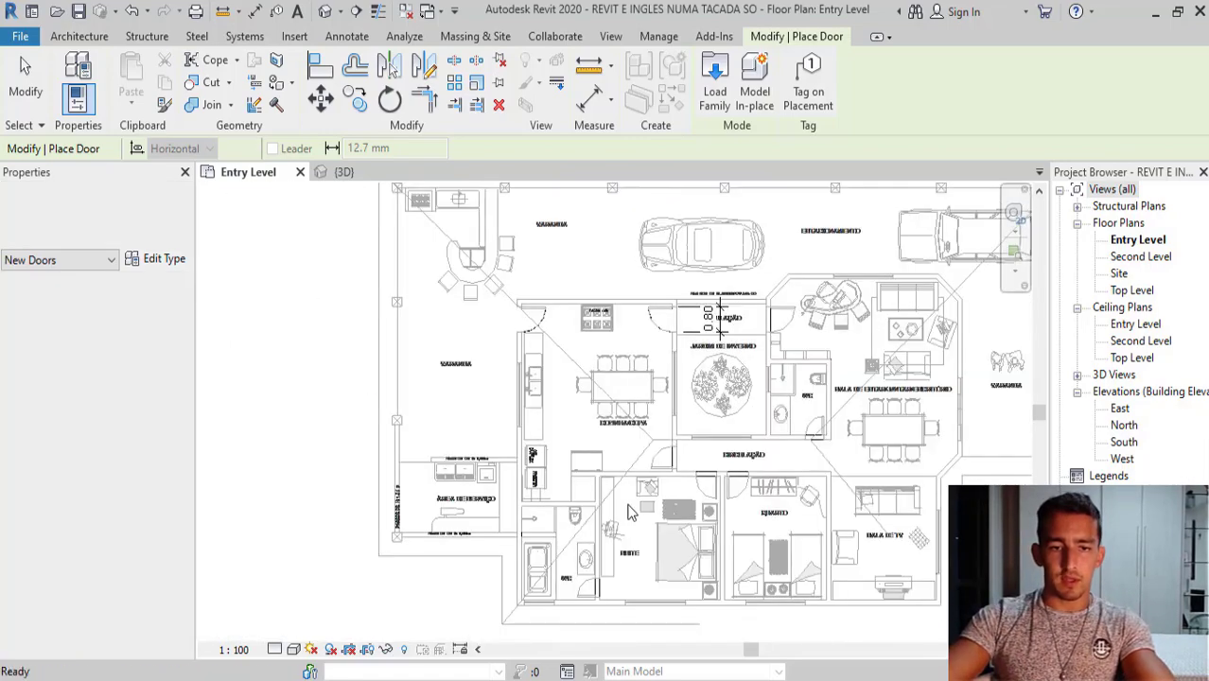
End door placement and zoom in on the circulation wall opening
key(Escape)
scroll(647, 511, up, 3)
scroll(646, 514, up, 2)
scroll(700, 502, up, 1)
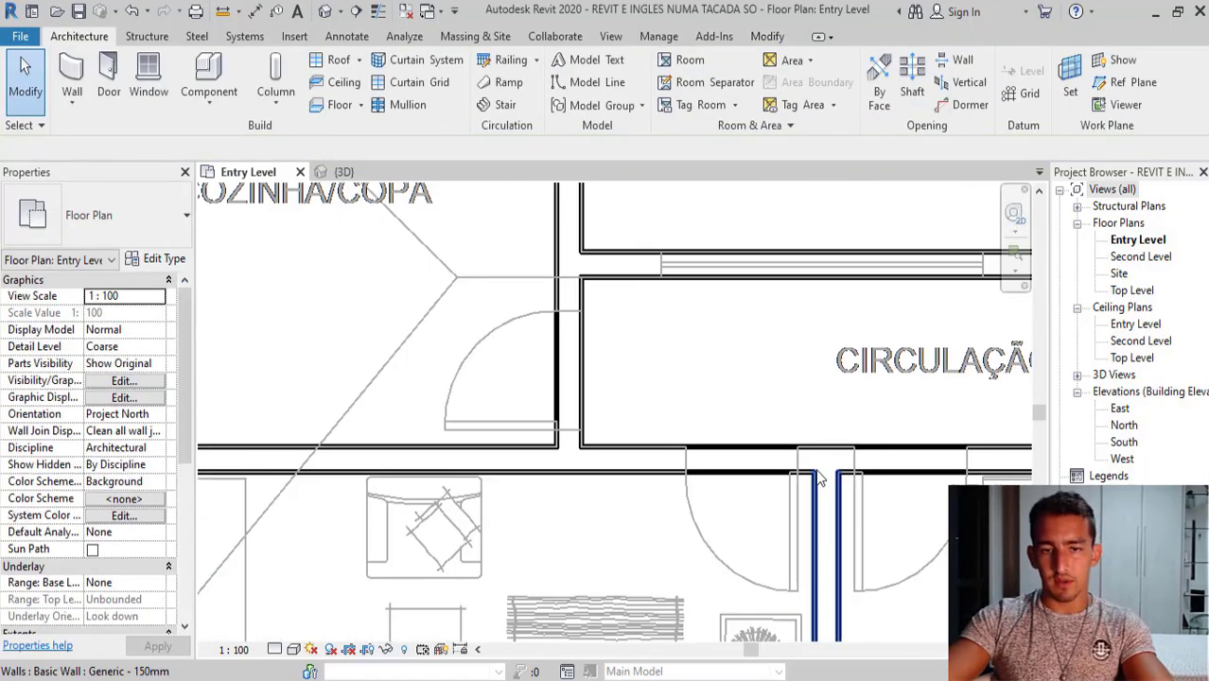
scroll(757, 487, up, 1)
key(d)
key(i)
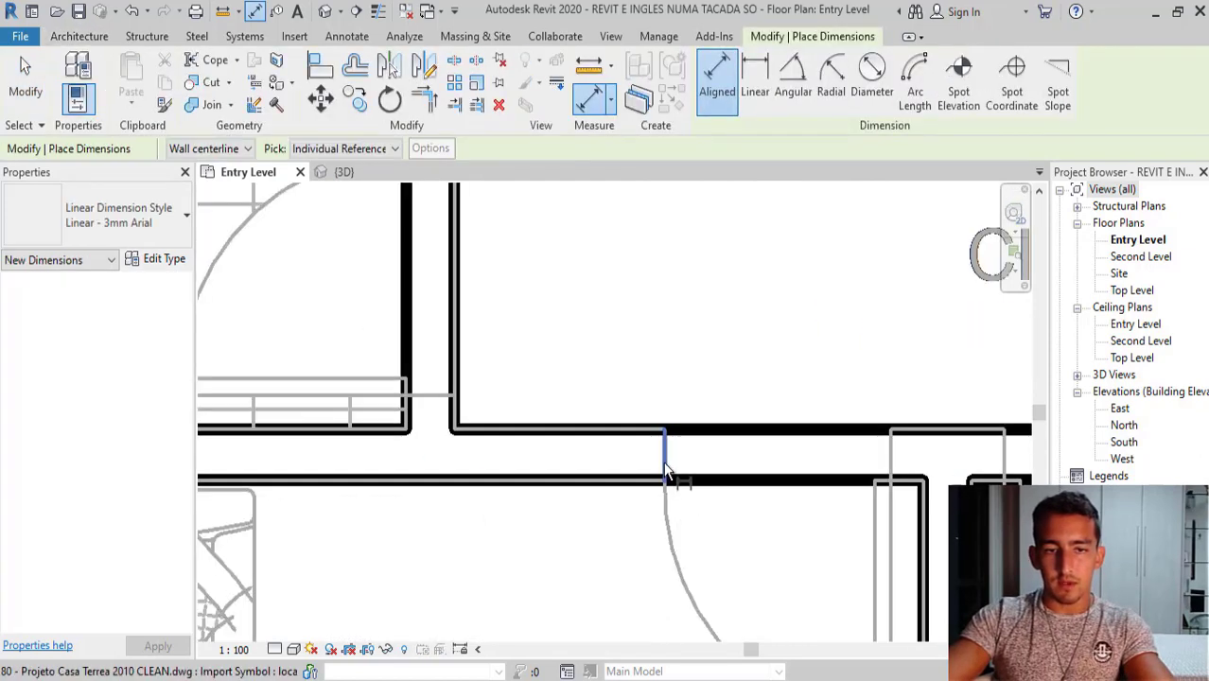
key(Escape)
key(Escape)
Dimension the circulation wall opening at 0.70 with an aligned dimension, then zoom out
key(d)
key(i)
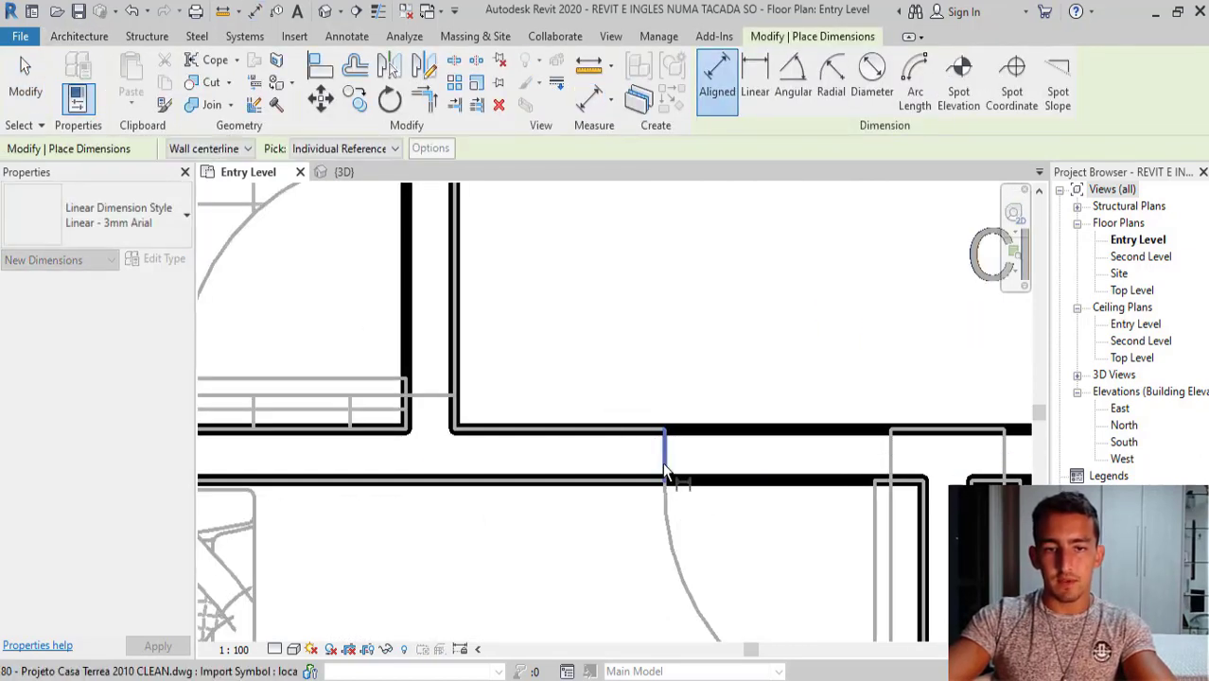
click(665, 463)
click(889, 466)
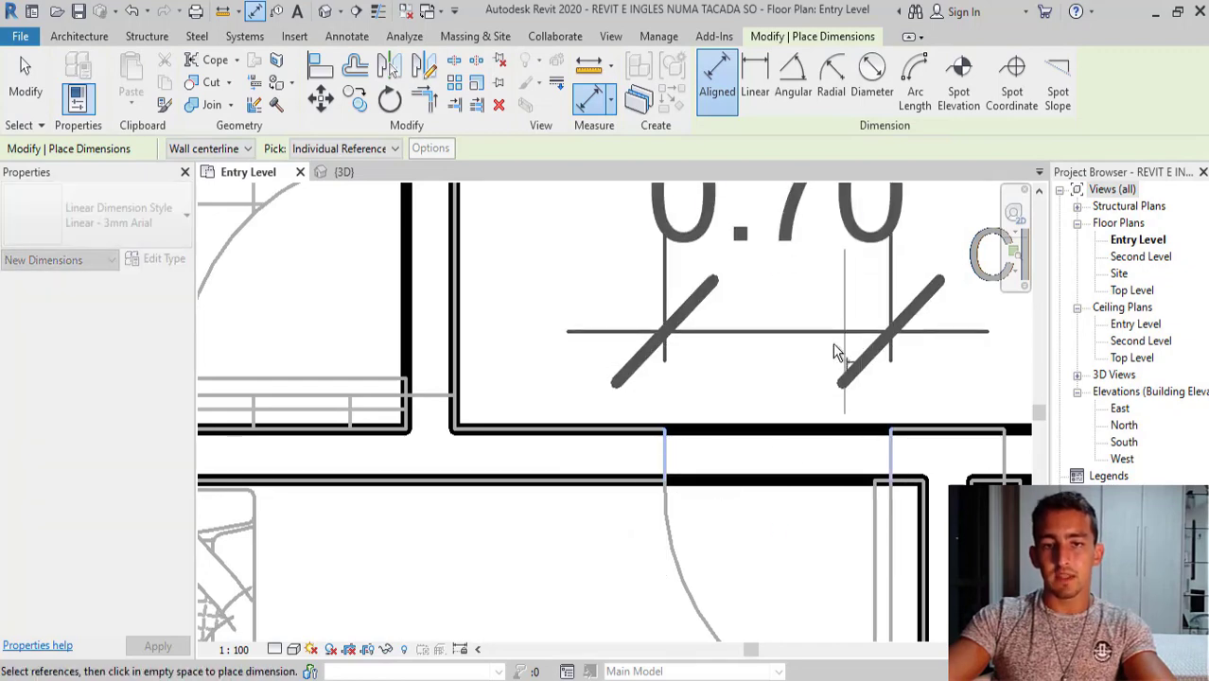
click(837, 341)
key(Escape)
key(Escape)
scroll(804, 339, down, 2)
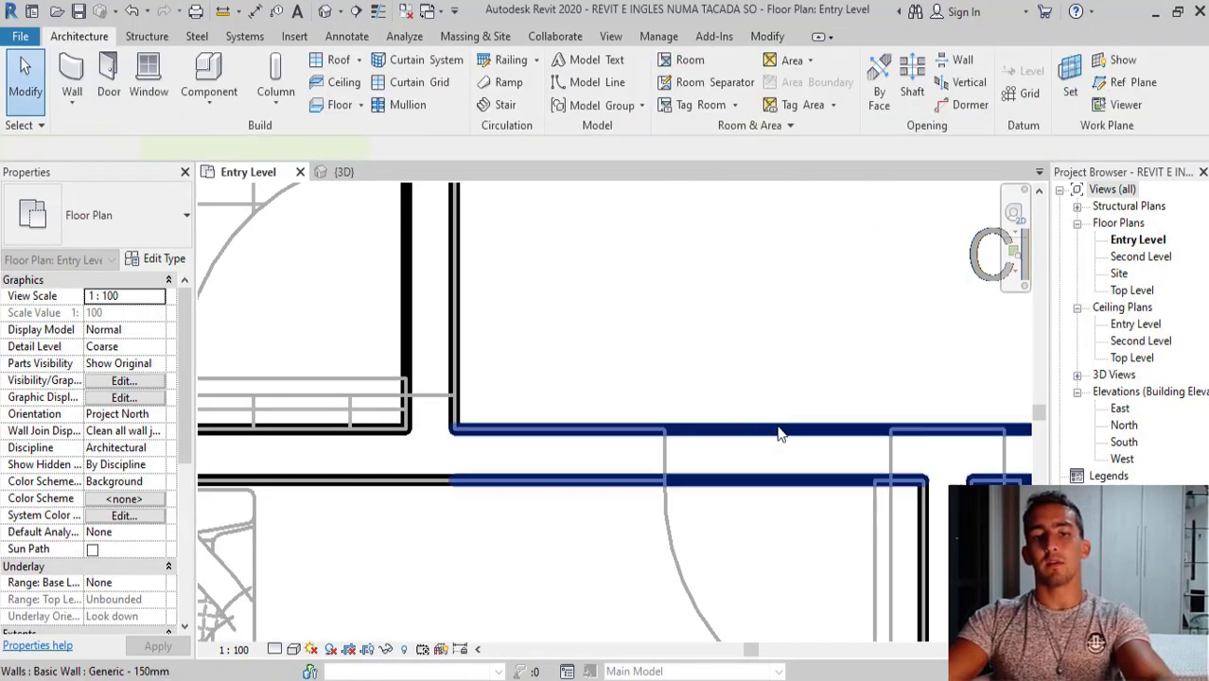
scroll(558, 414, down, 2)
scroll(608, 494, down, 2)
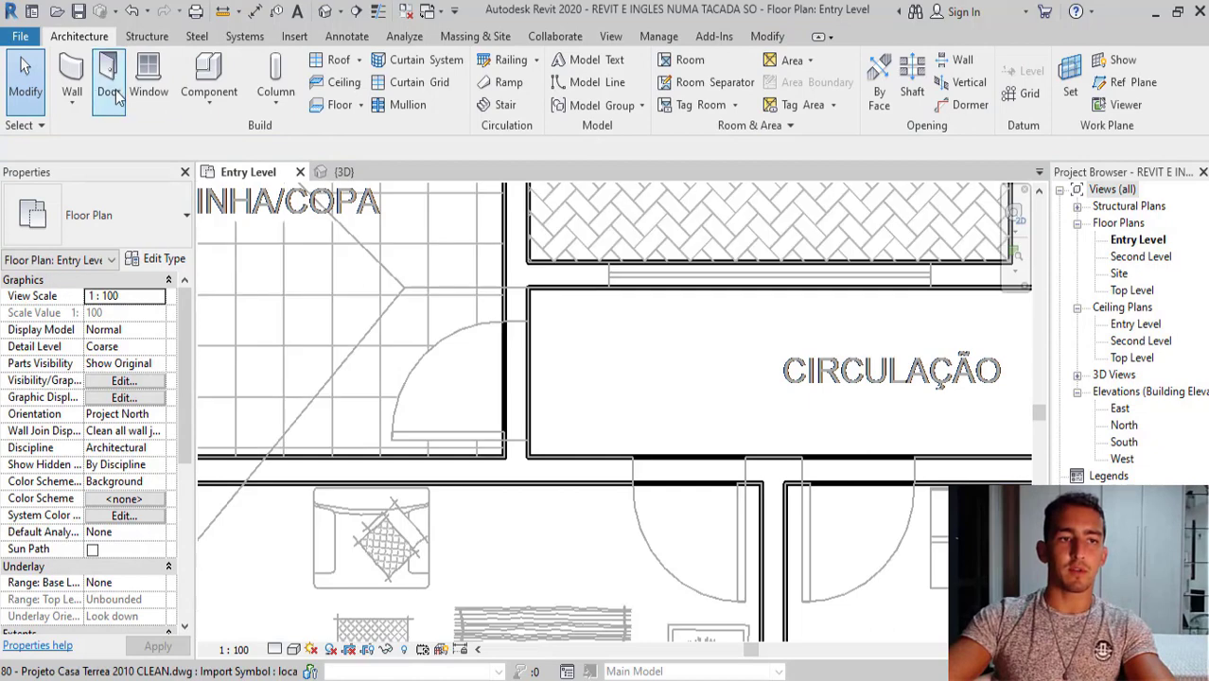
Duplicate the 0800 door type as 0700 x 2134mm with Width 0.7000
key(d)
key(r)
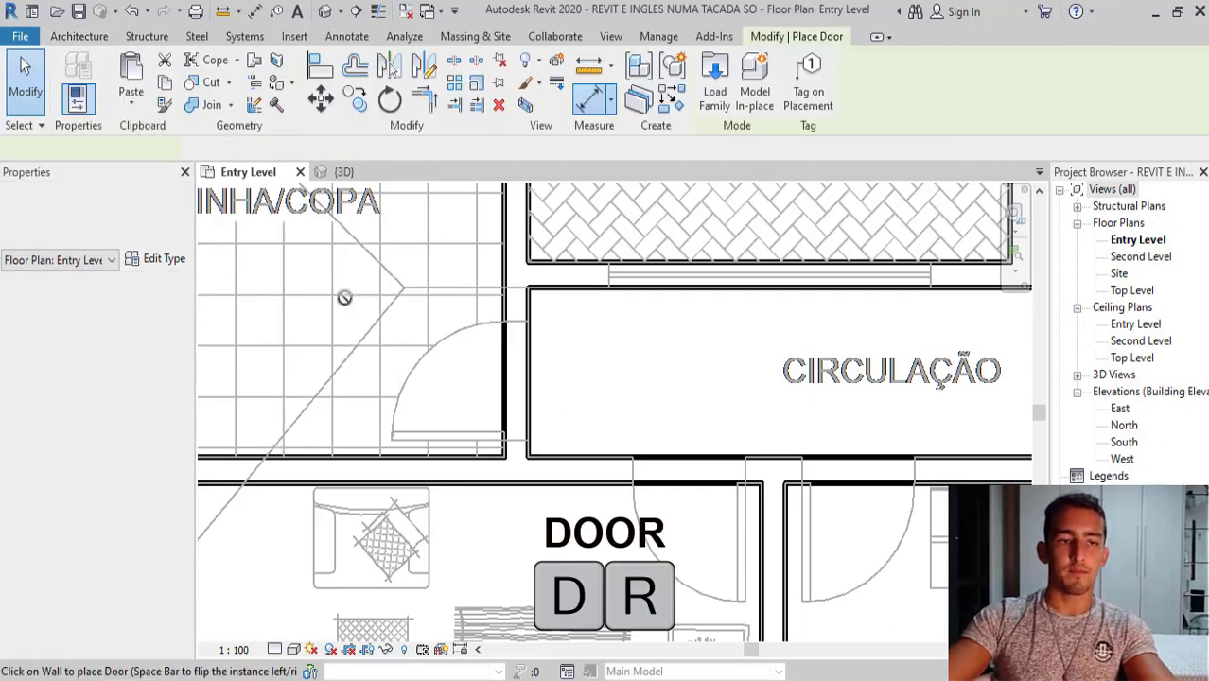
click(162, 263)
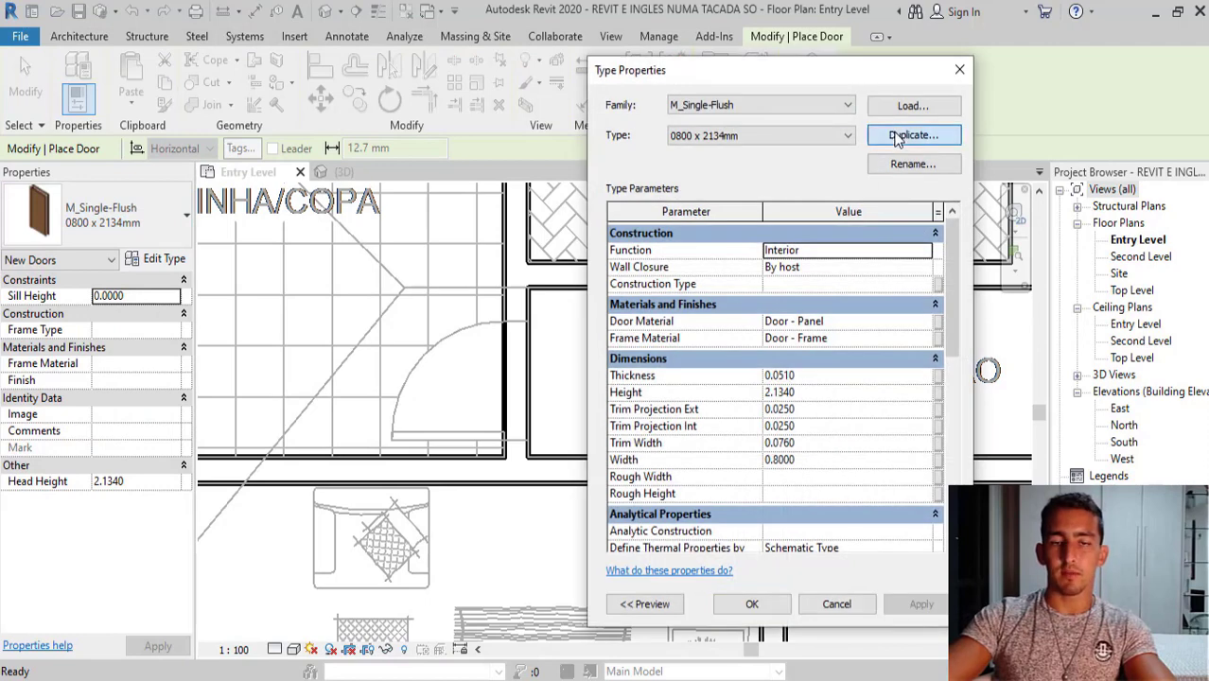
click(897, 136)
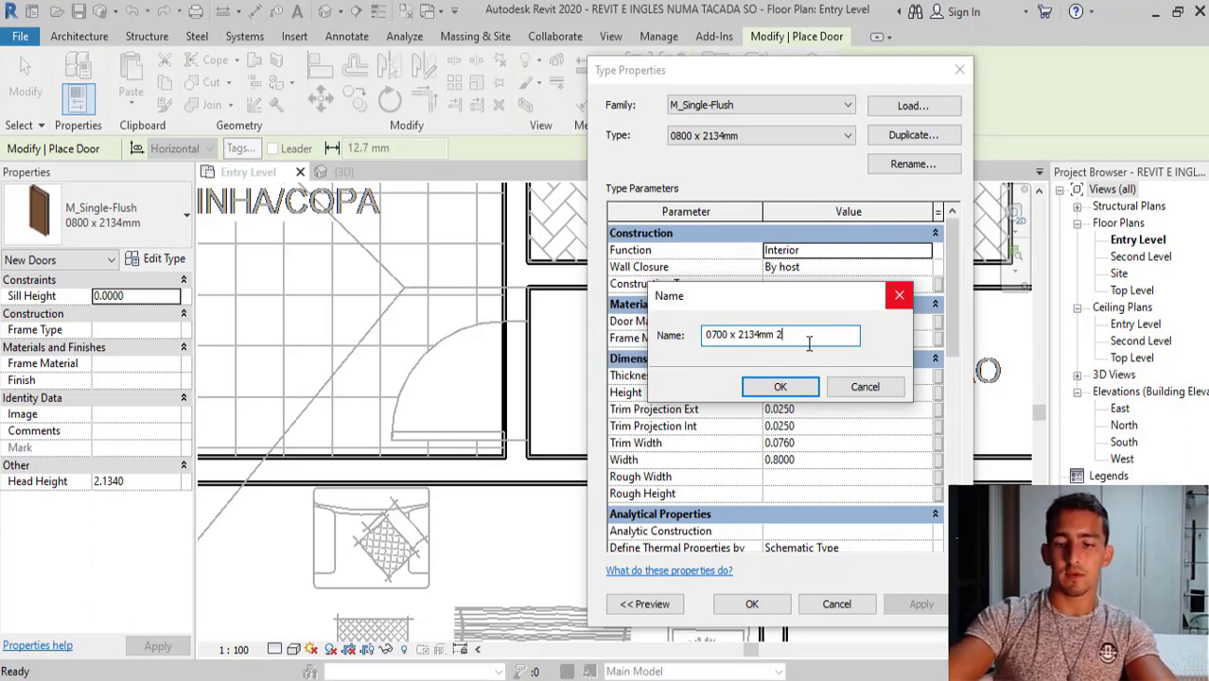
click(803, 388)
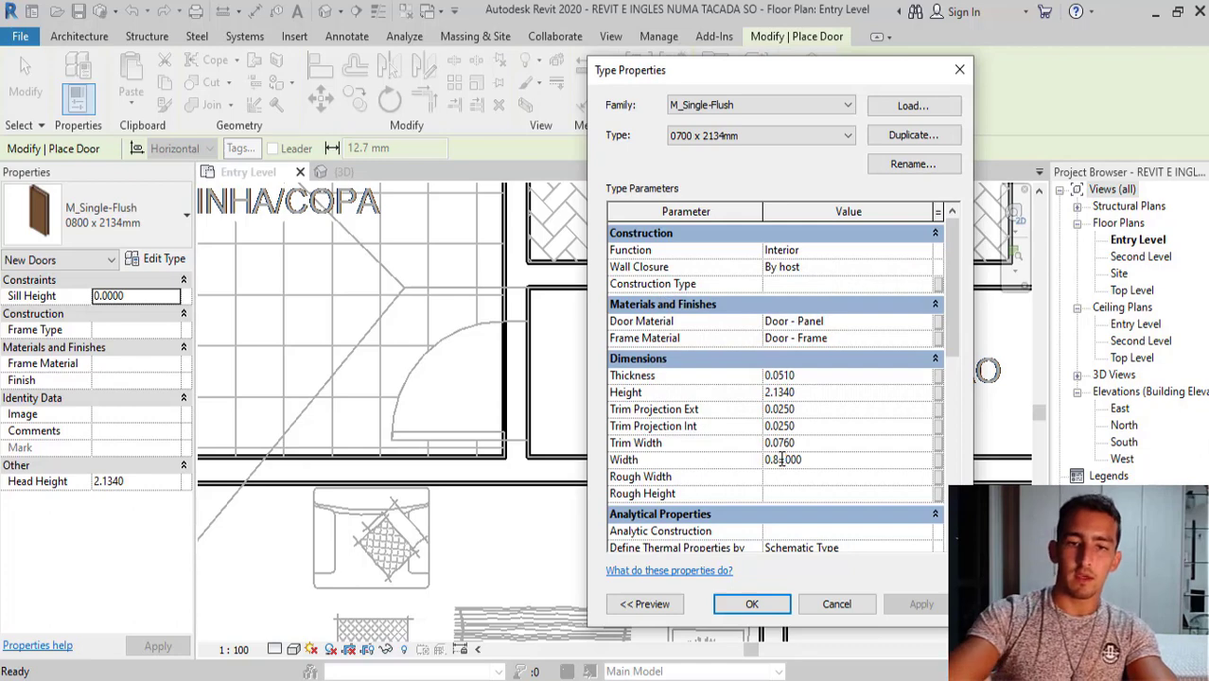
click(849, 460)
text(0.7000)
key(BackSpace)
text(7)
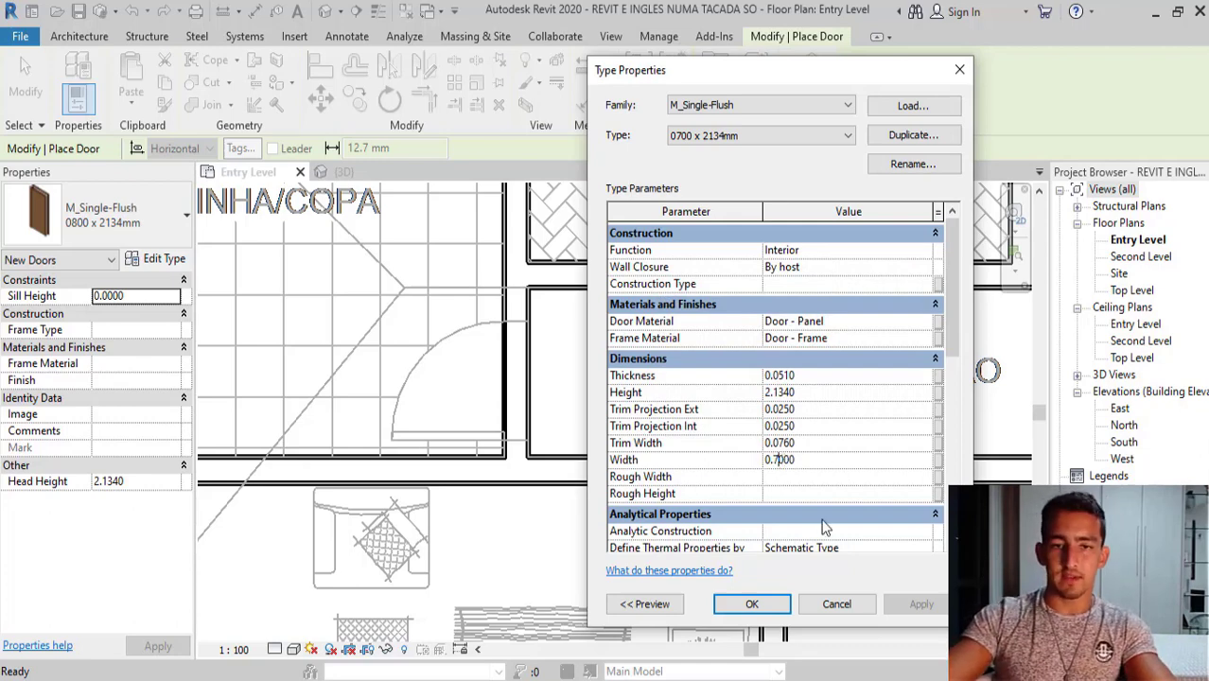
key(Return)
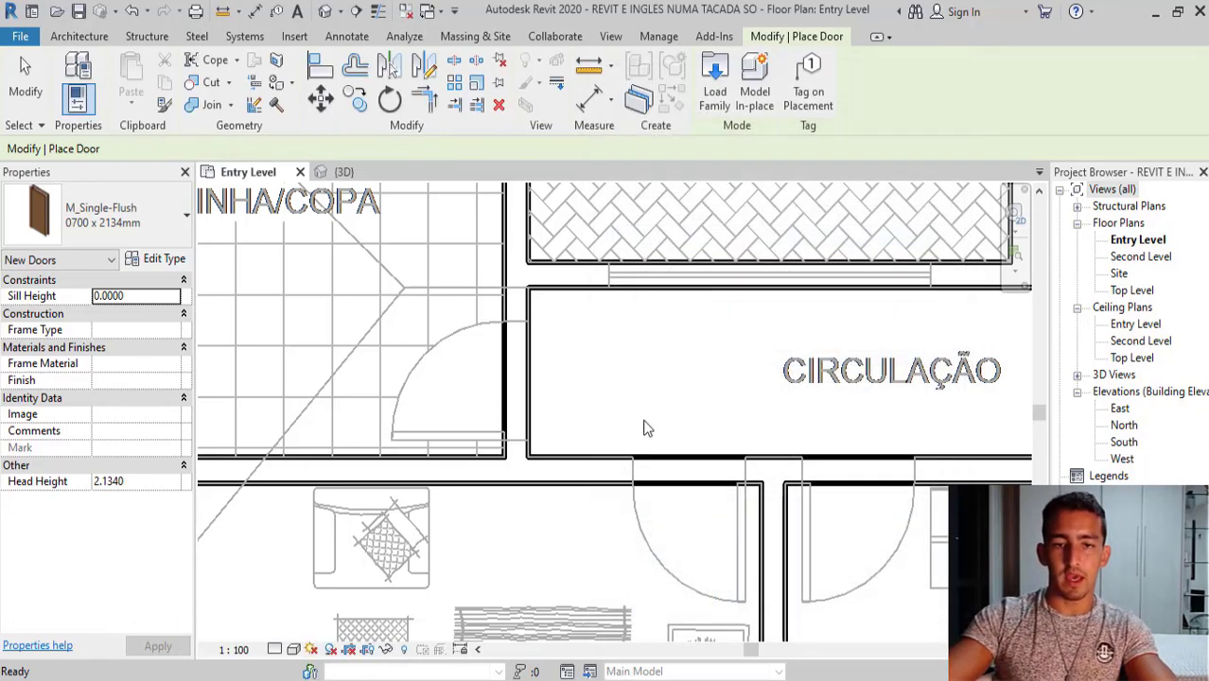
Flip the hinge side and place 0700 x 2134mm doors in the two circulation wall openings
scroll(702, 509, down, 3)
scroll(702, 509, down, 2)
scroll(702, 501, down, 1)
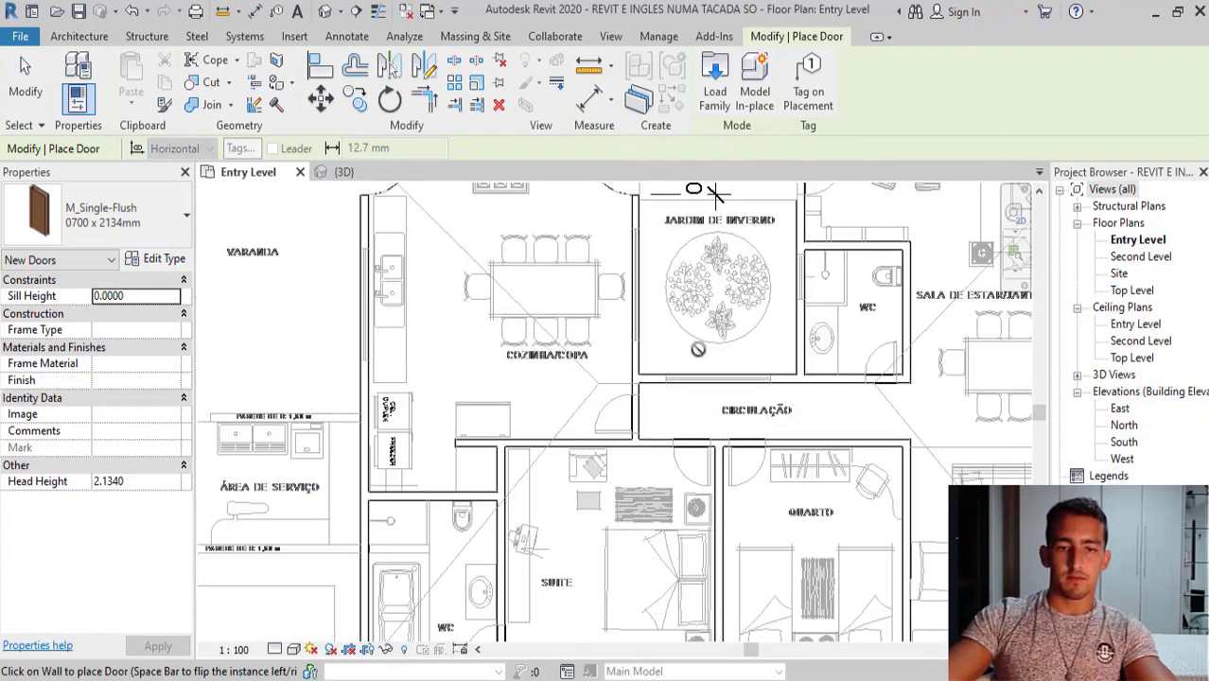
scroll(700, 473, up, 2)
scroll(700, 458, up, 1)
scroll(700, 457, up, 4)
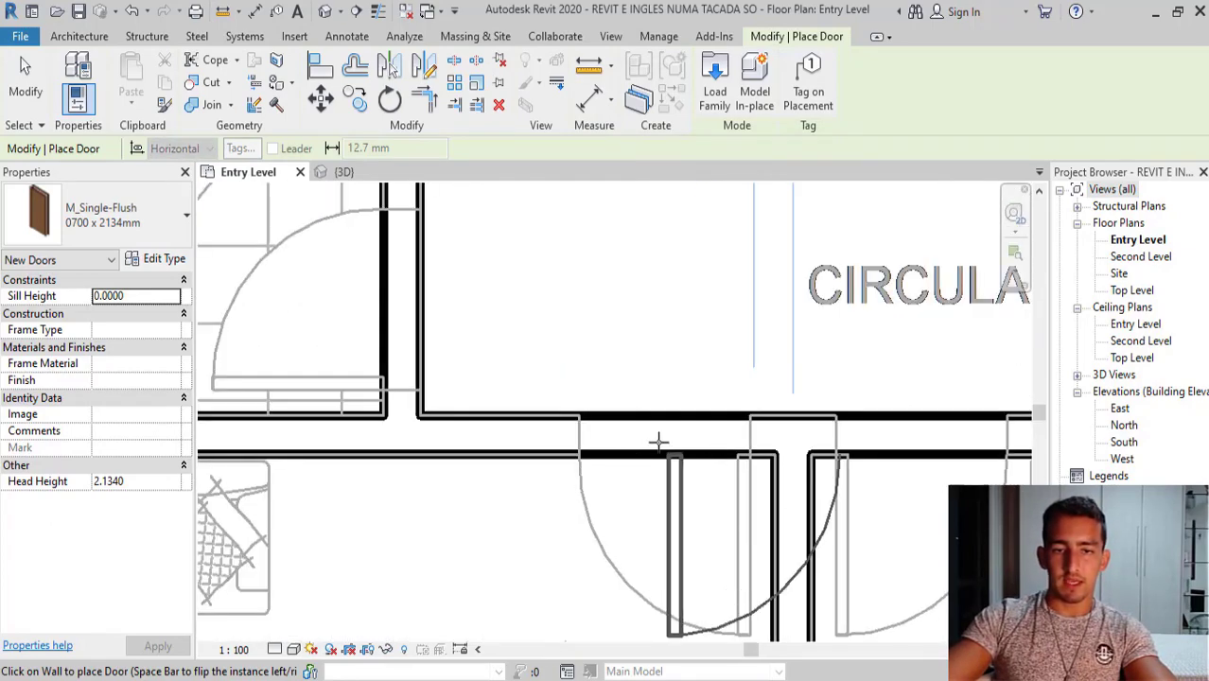
key(space)
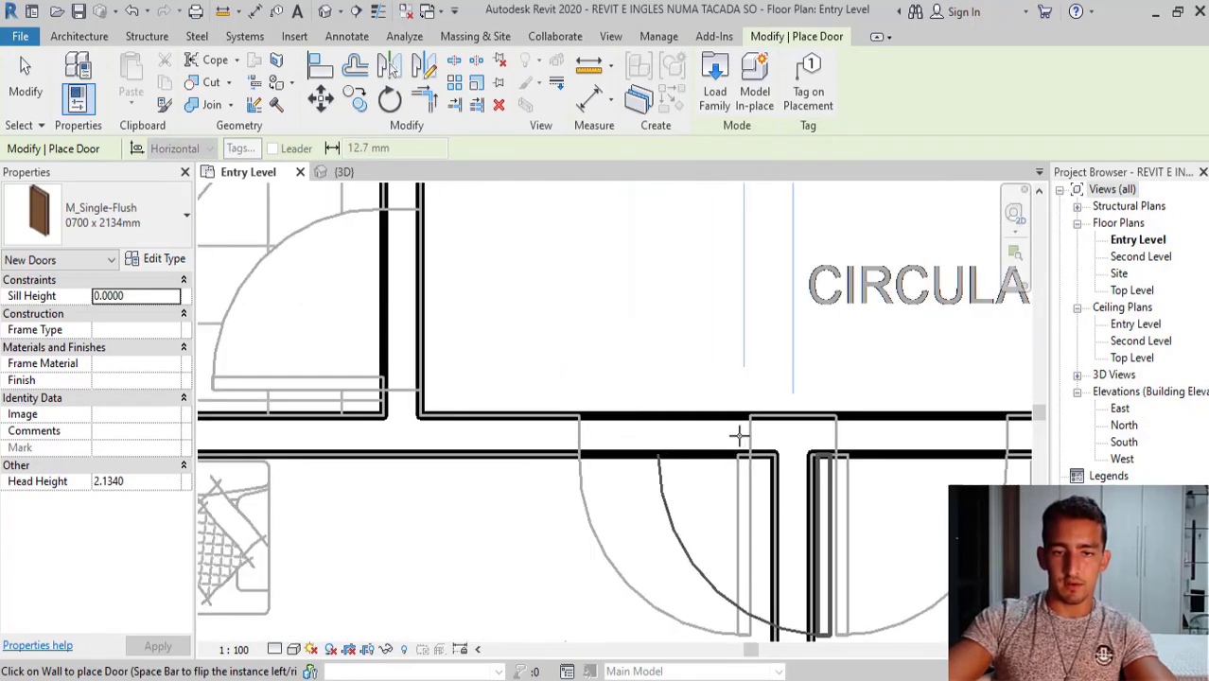
click(664, 436)
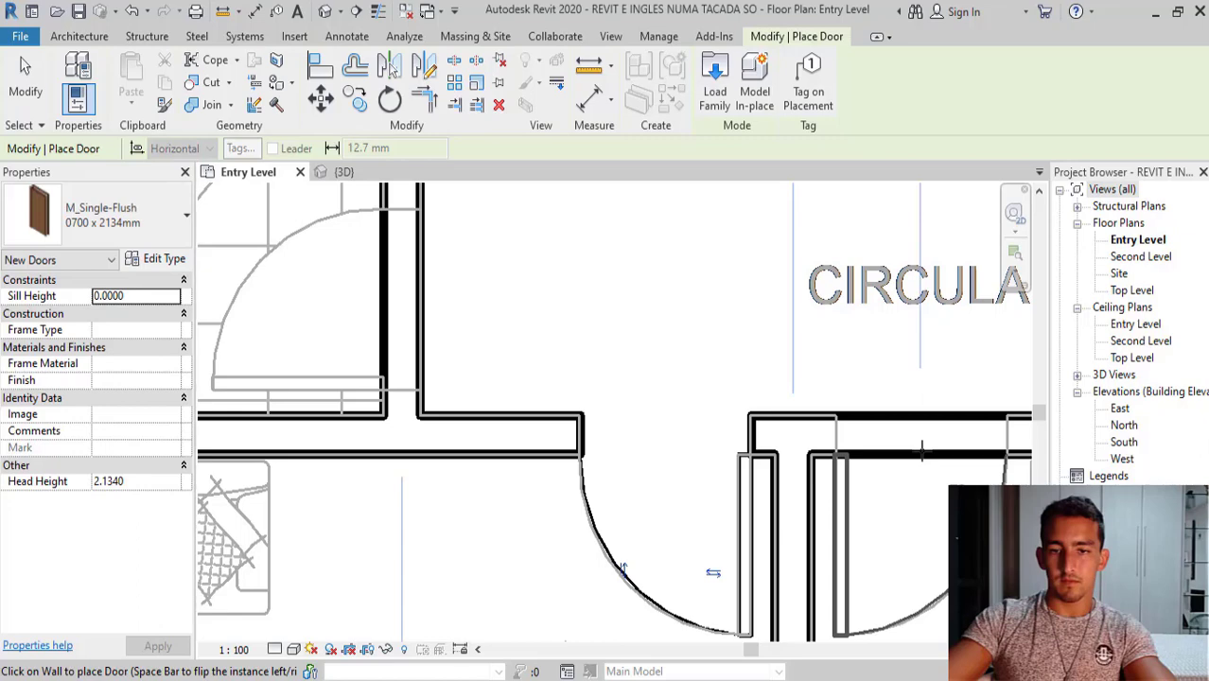
click(821, 476)
Place another 0700 x 2134mm door in the kitchen's vertical wall between COZINHA/COPA and CIRCULAÇÃO
scroll(836, 448, down, 3)
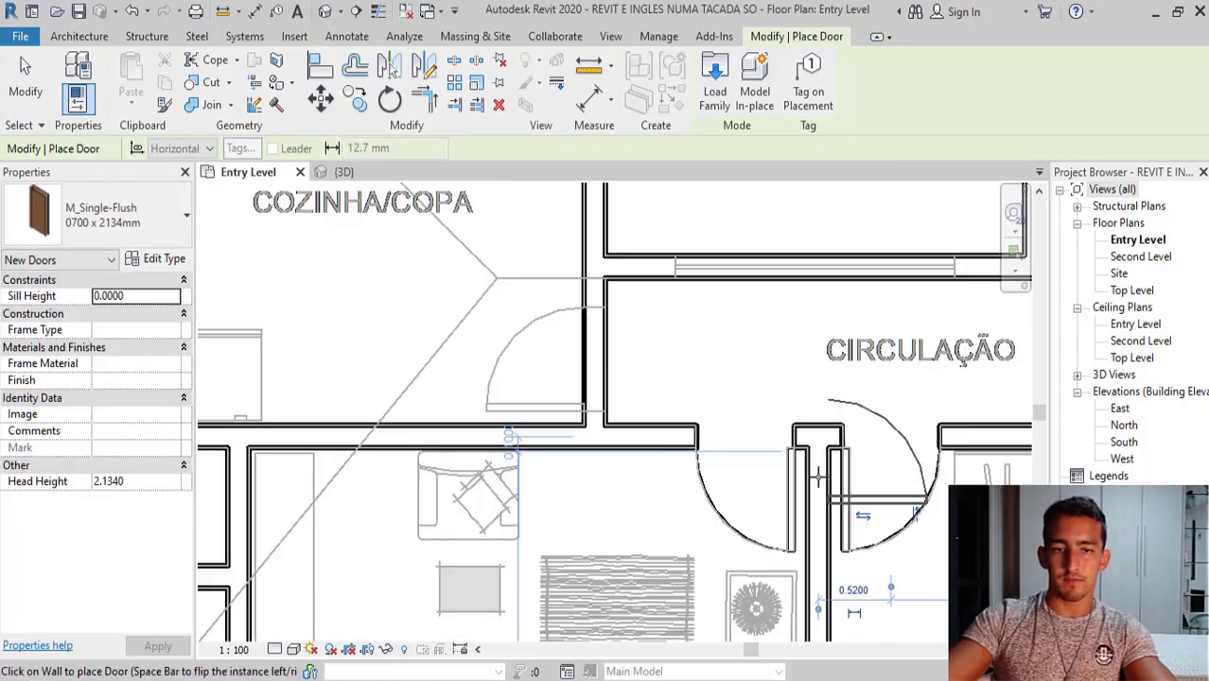
scroll(837, 449, down, 2)
scroll(720, 433, up, 2)
scroll(720, 433, up, 3)
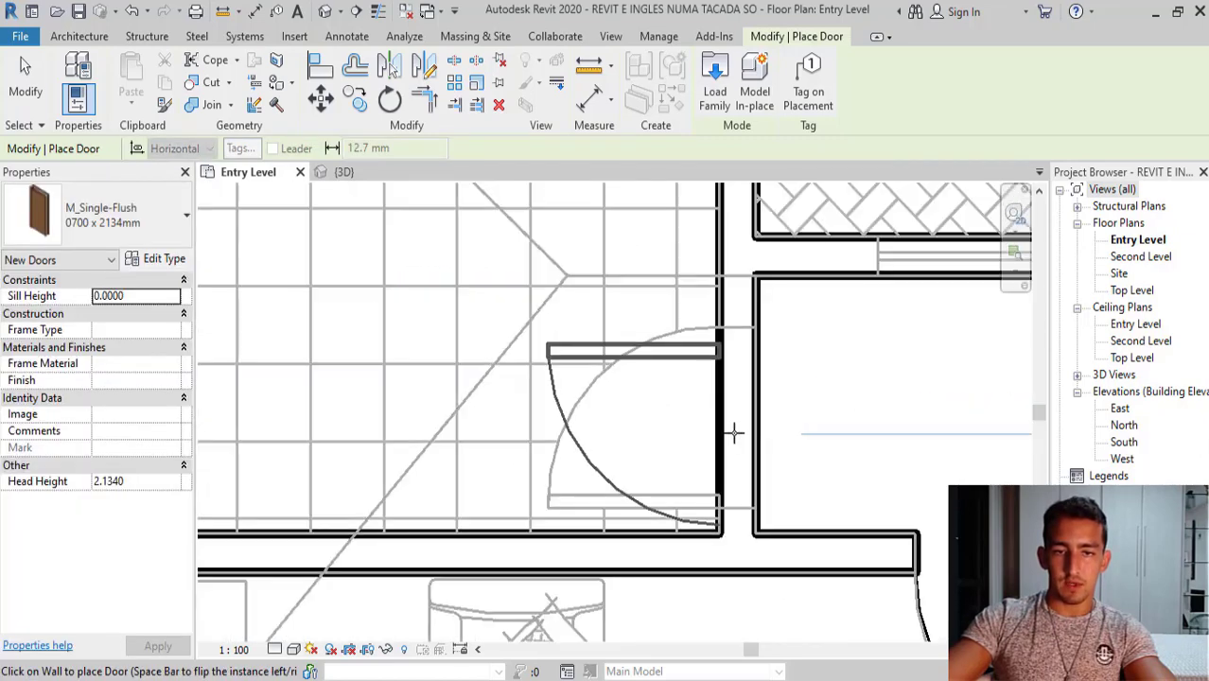
click(727, 419)
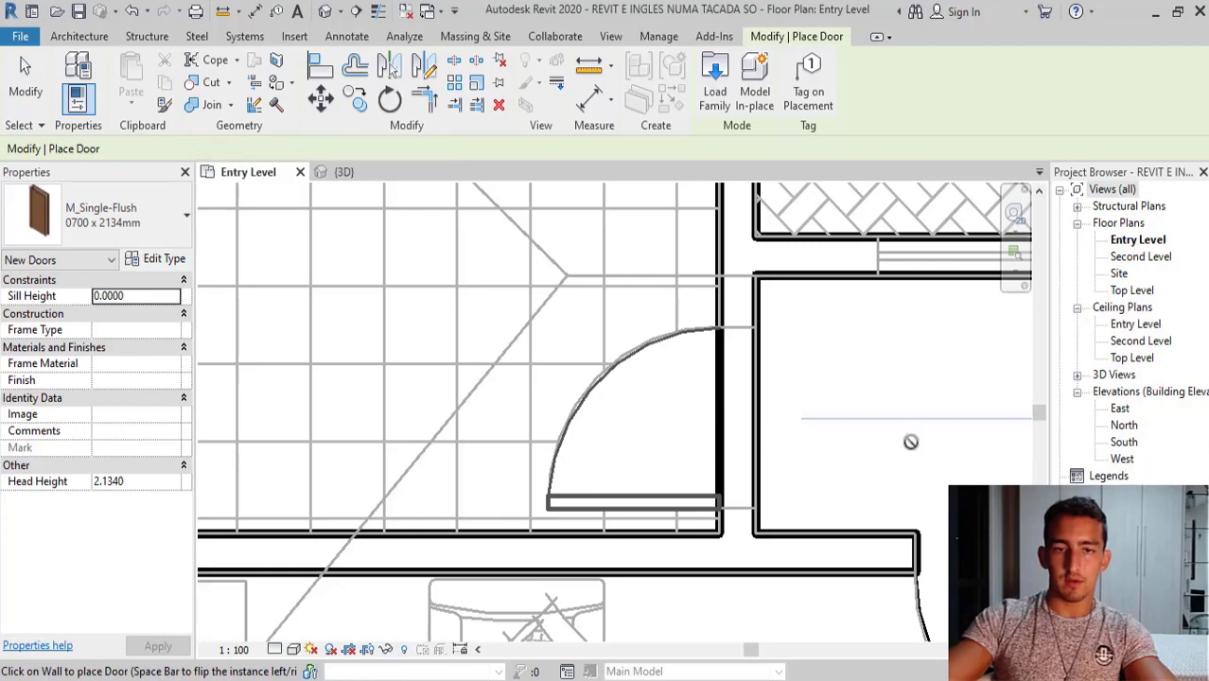
scroll(607, 470, down, 2)
scroll(606, 469, down, 1)
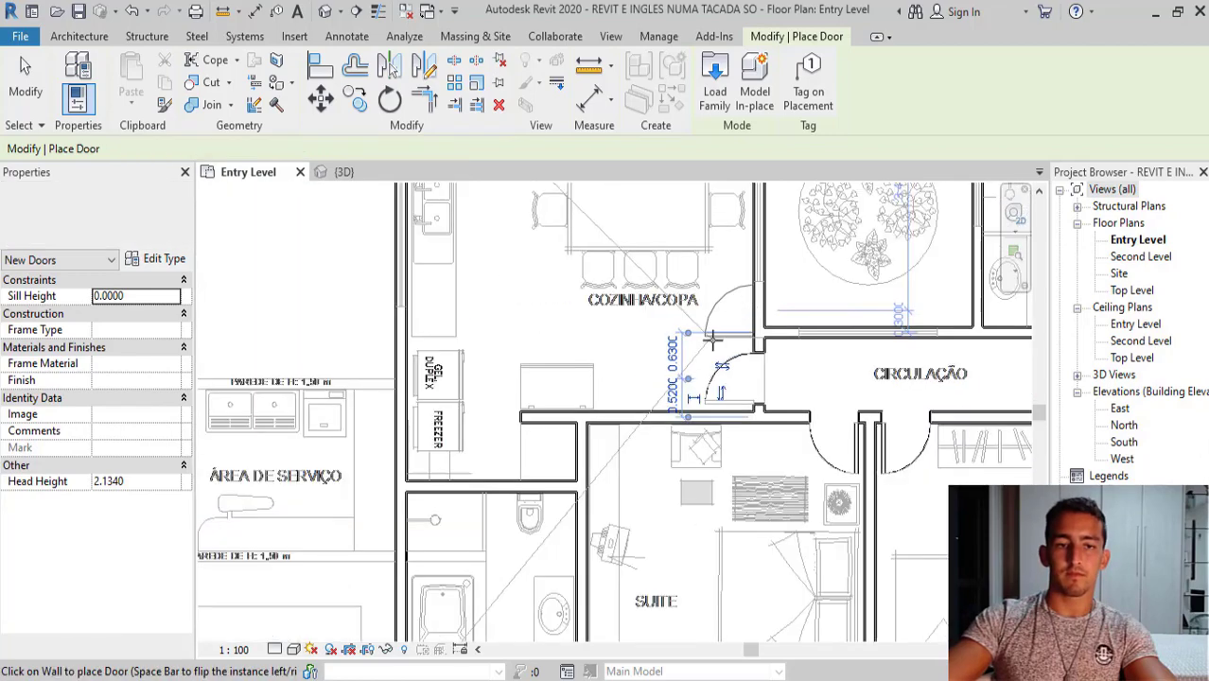
scroll(615, 621, down, 2)
scroll(641, 535, up, 4)
scroll(642, 535, up, 3)
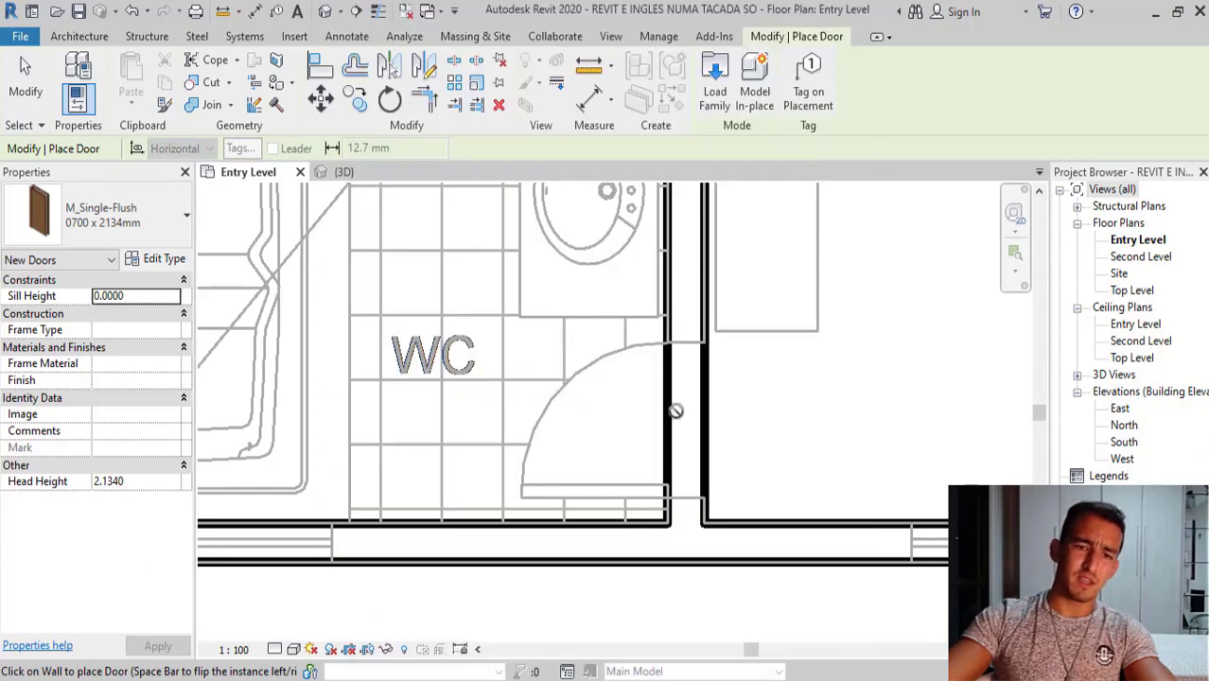
scroll(652, 550, down, 3)
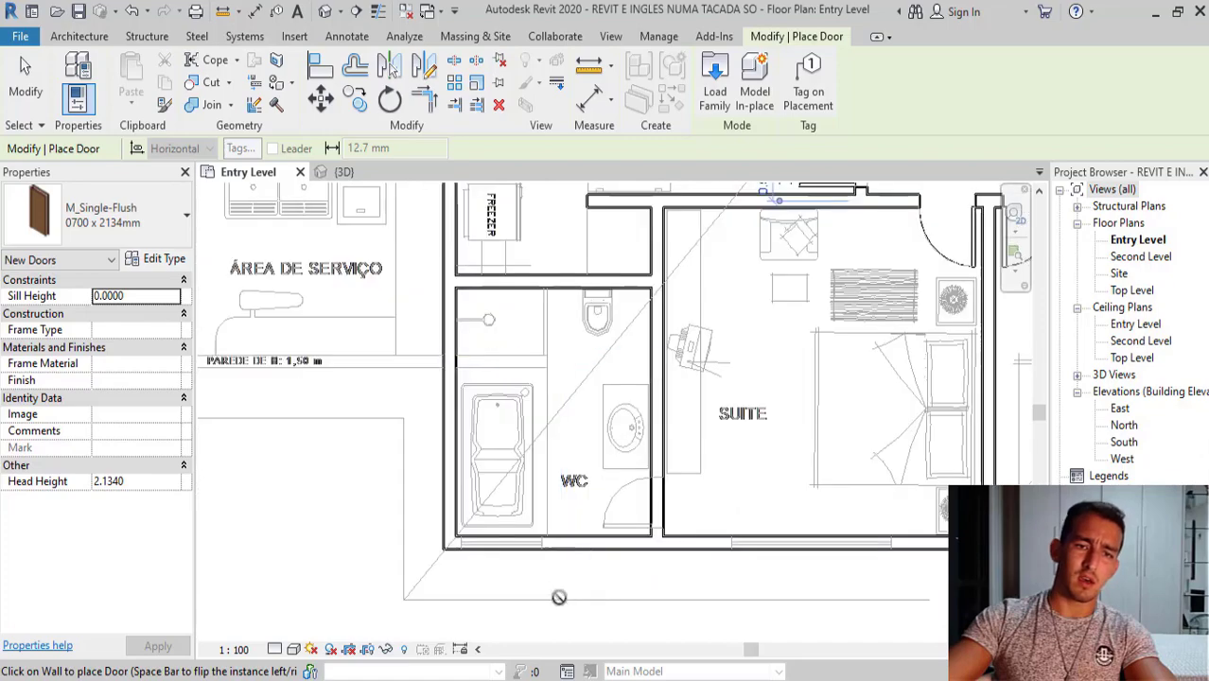
scroll(559, 597, down, 1)
scroll(510, 479, down, 1)
scroll(510, 479, down, 1)
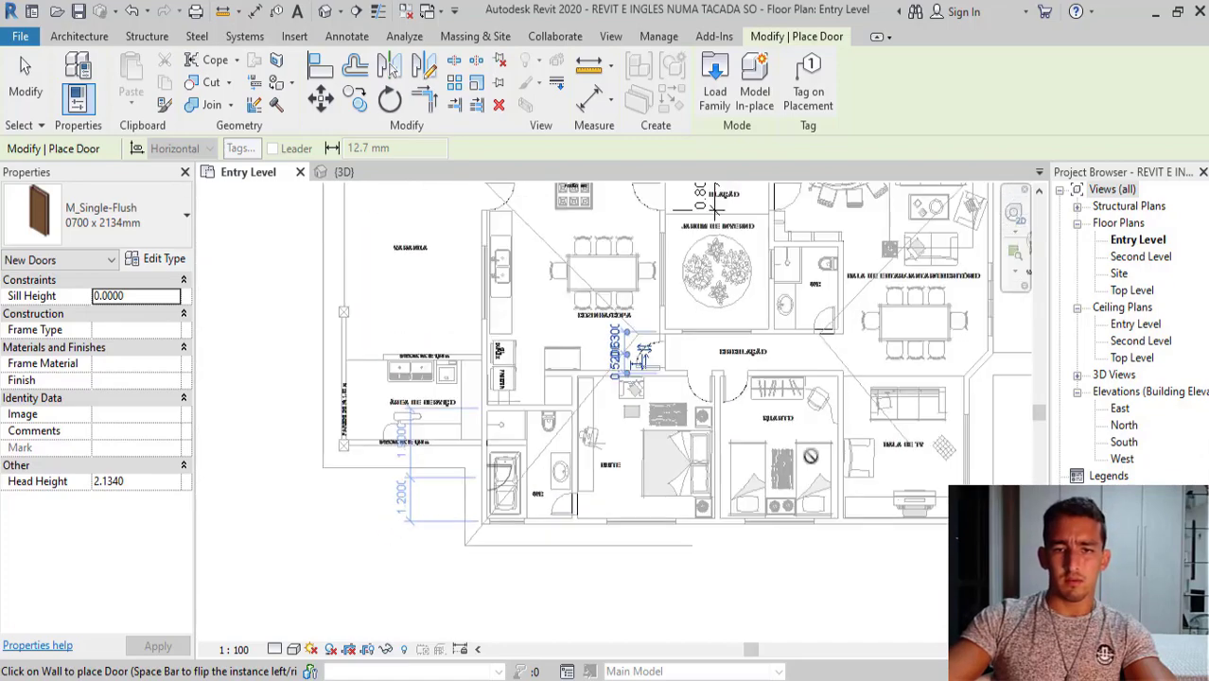
scroll(804, 236, up, 3)
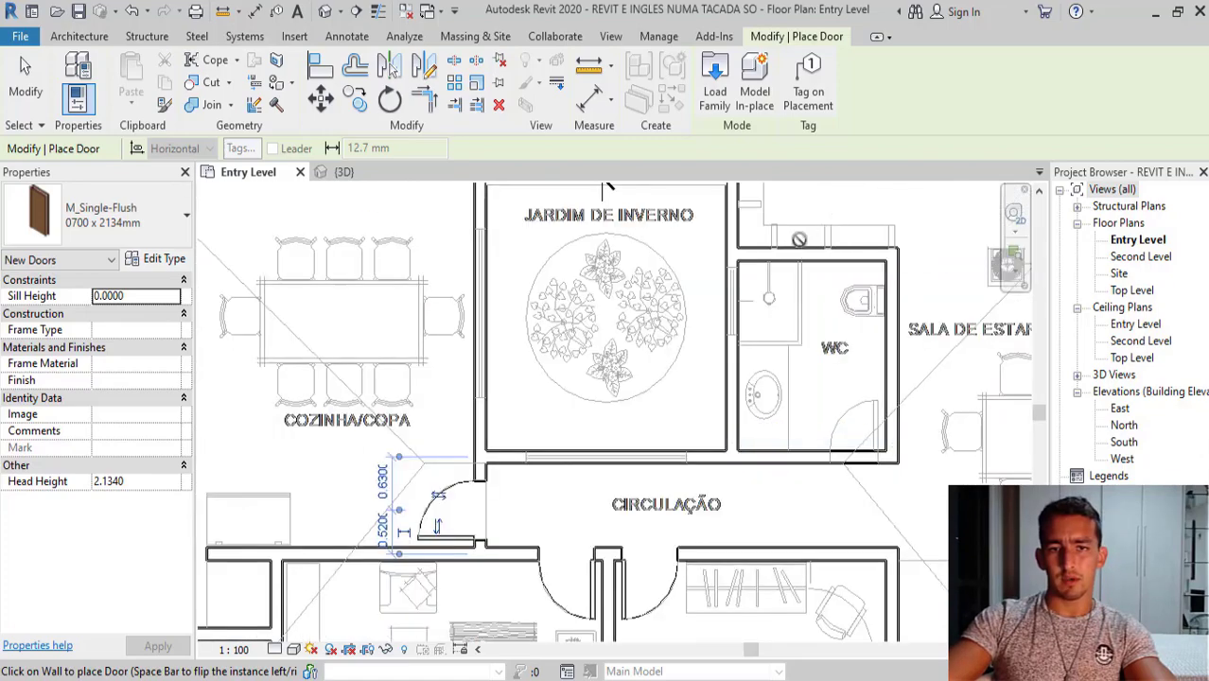
scroll(861, 436, up, 2)
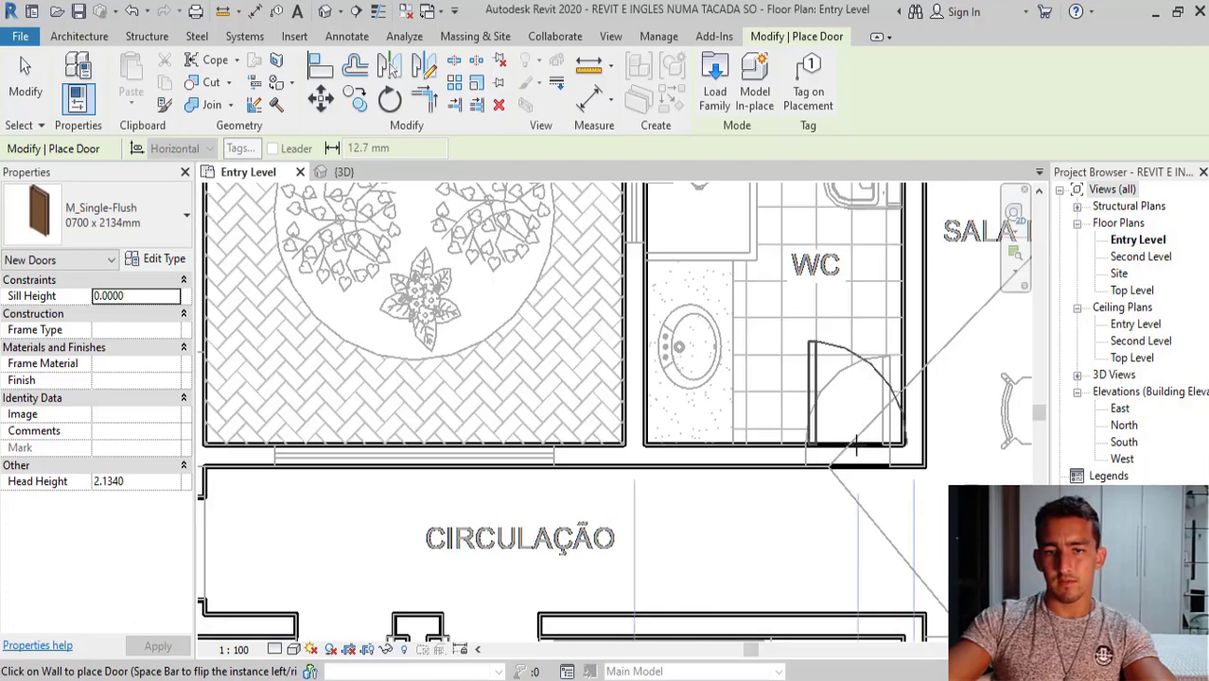
scroll(834, 504, down, 3)
scroll(834, 504, down, 1)
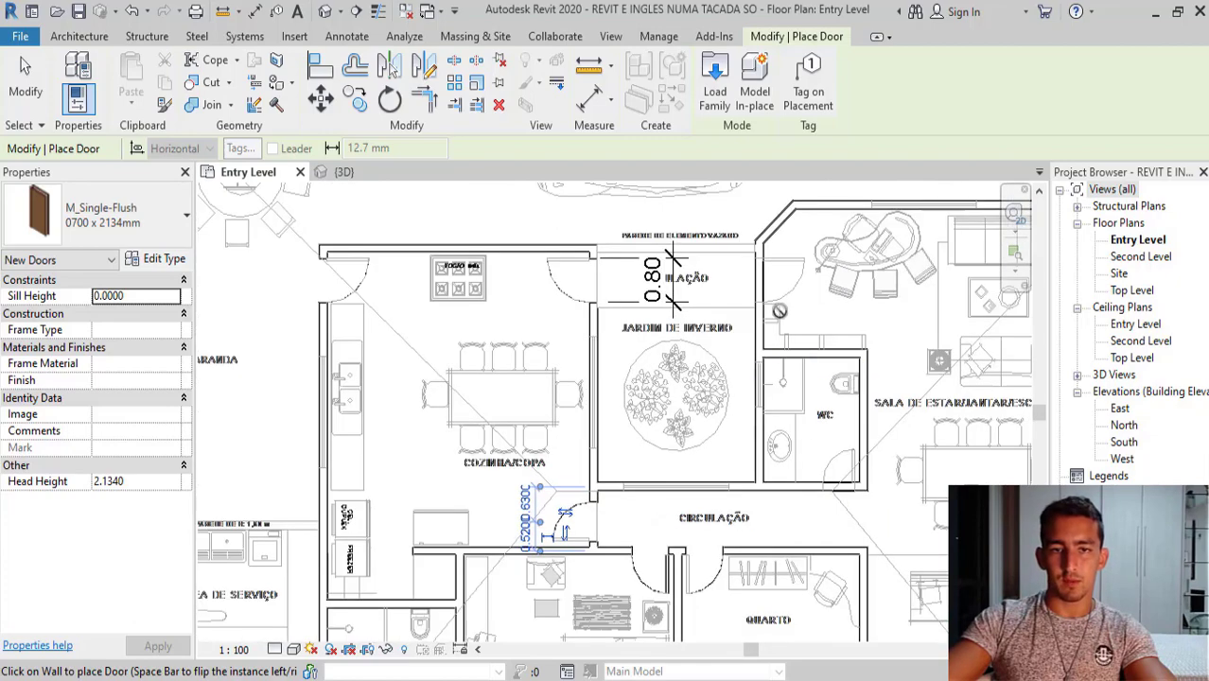
scroll(765, 250, up, 3)
scroll(760, 333, up, 2)
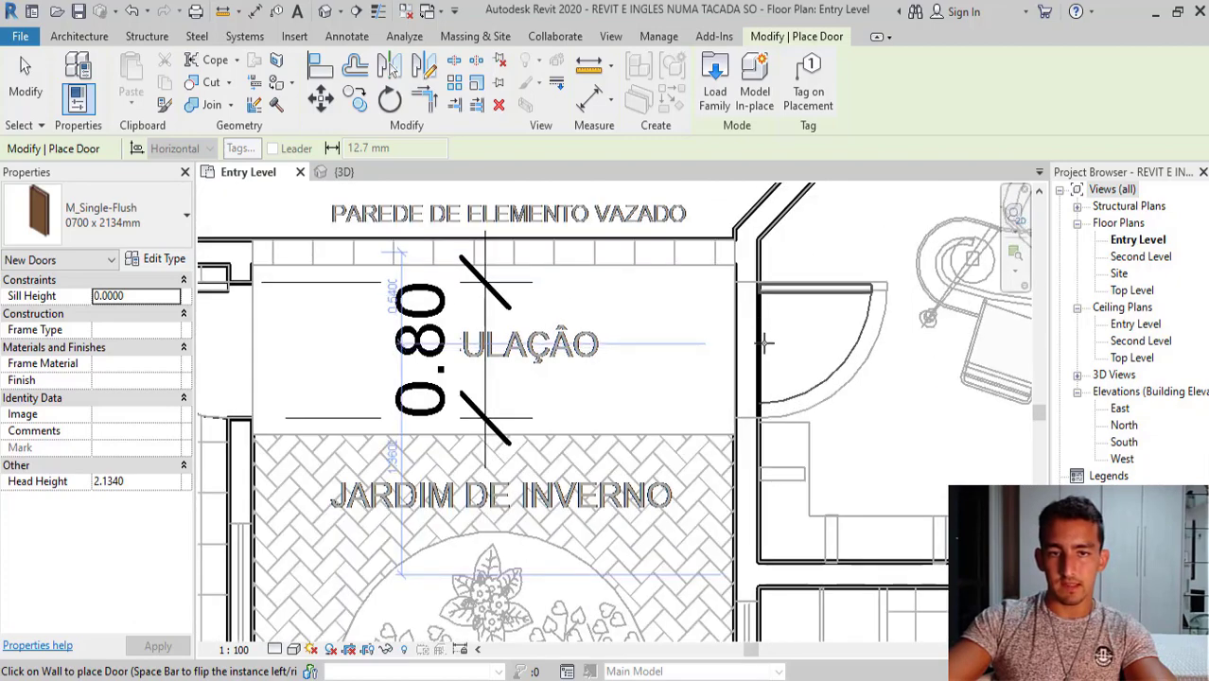
scroll(572, 362, down, 2)
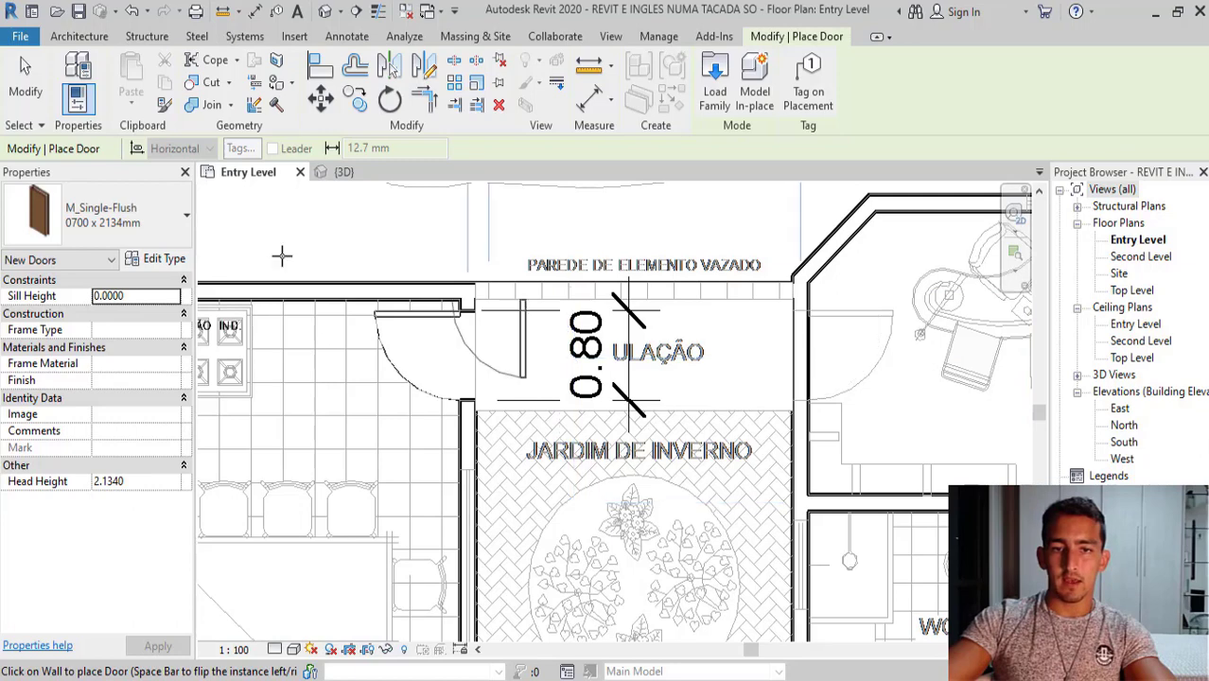
Switch the door type to M_Single-Flush 0800 x 2134mm
click(95, 220)
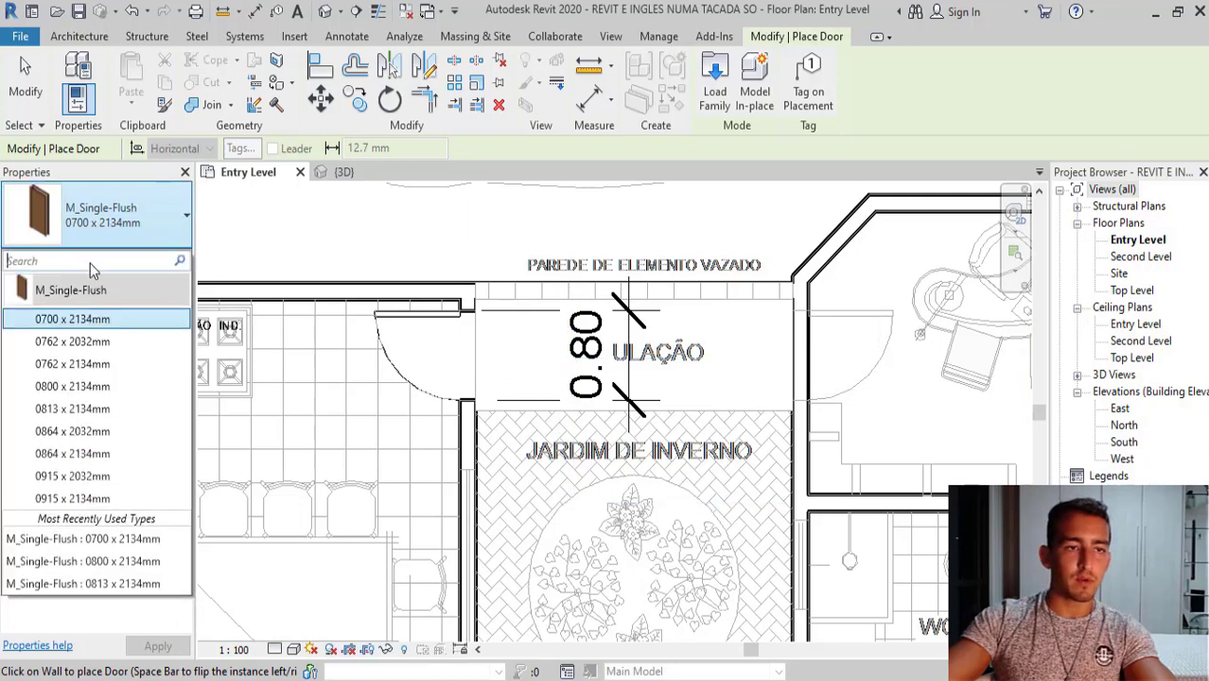
click(76, 386)
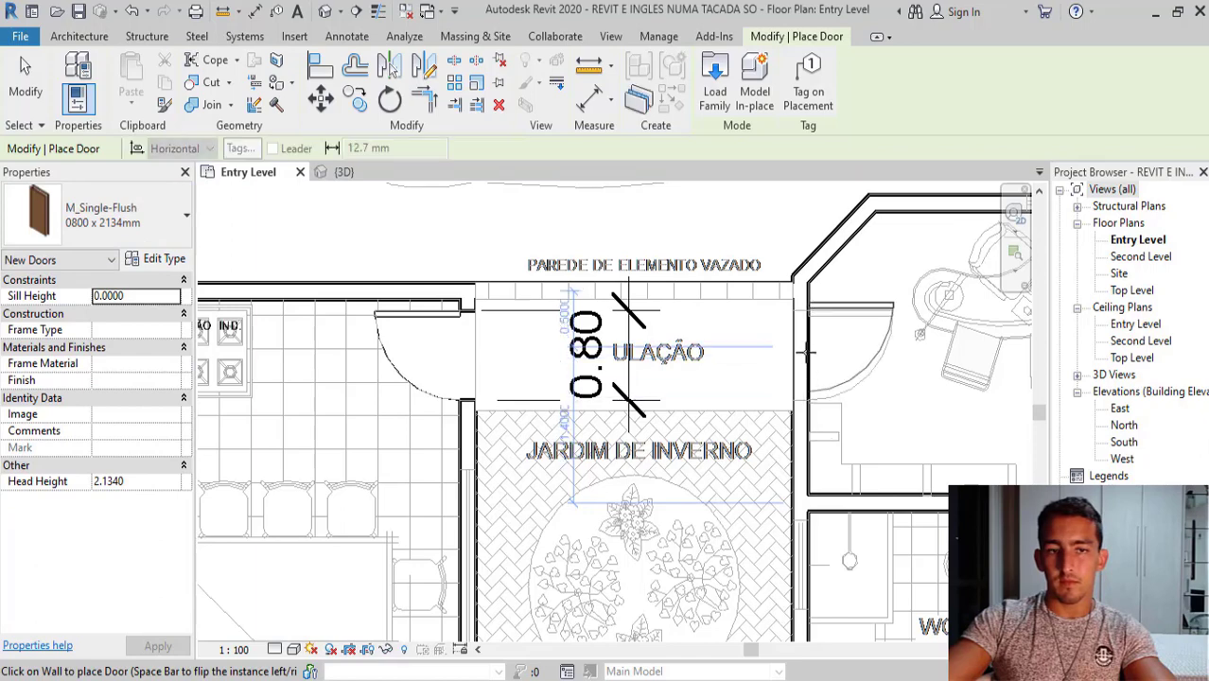
scroll(939, 352, up, 2)
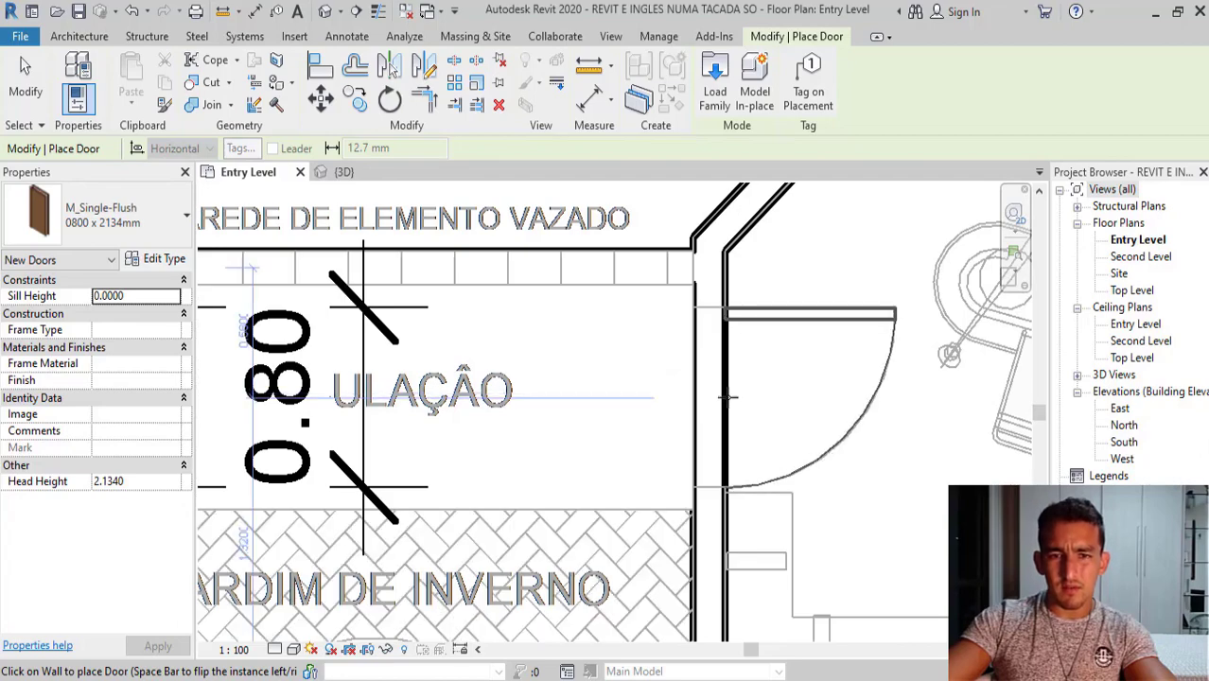
scroll(700, 296, down, 2)
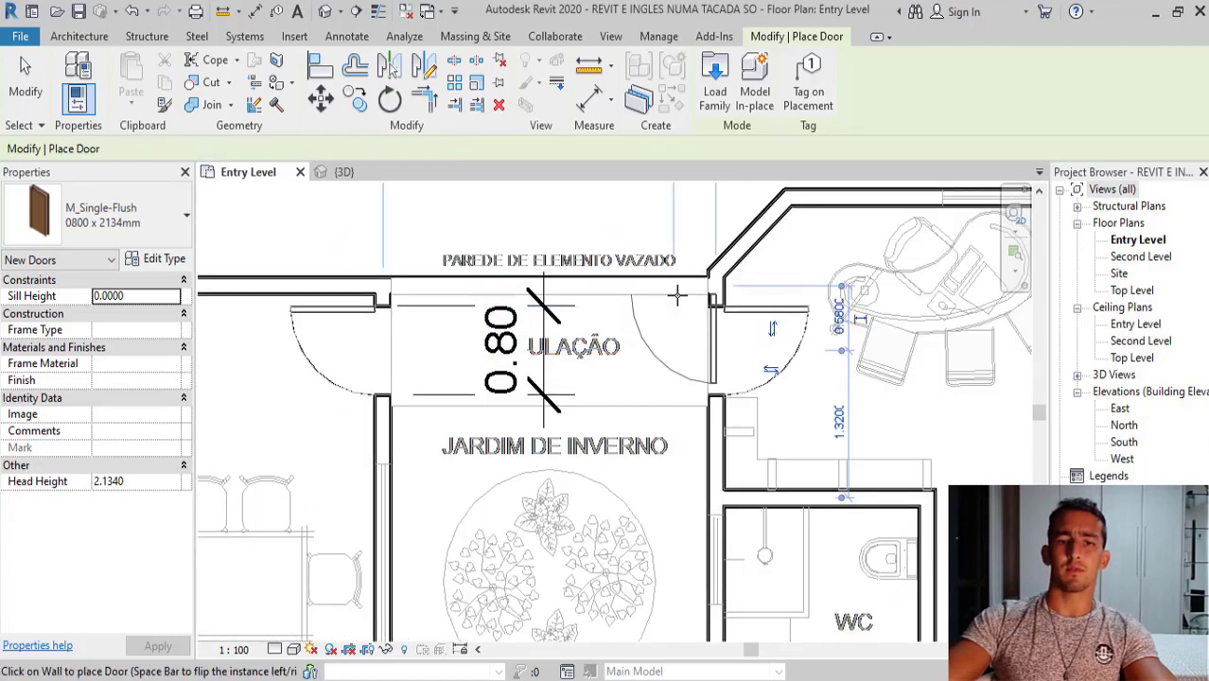
scroll(700, 297, down, 2)
scroll(748, 227, down, 2)
scroll(705, 445, up, 3)
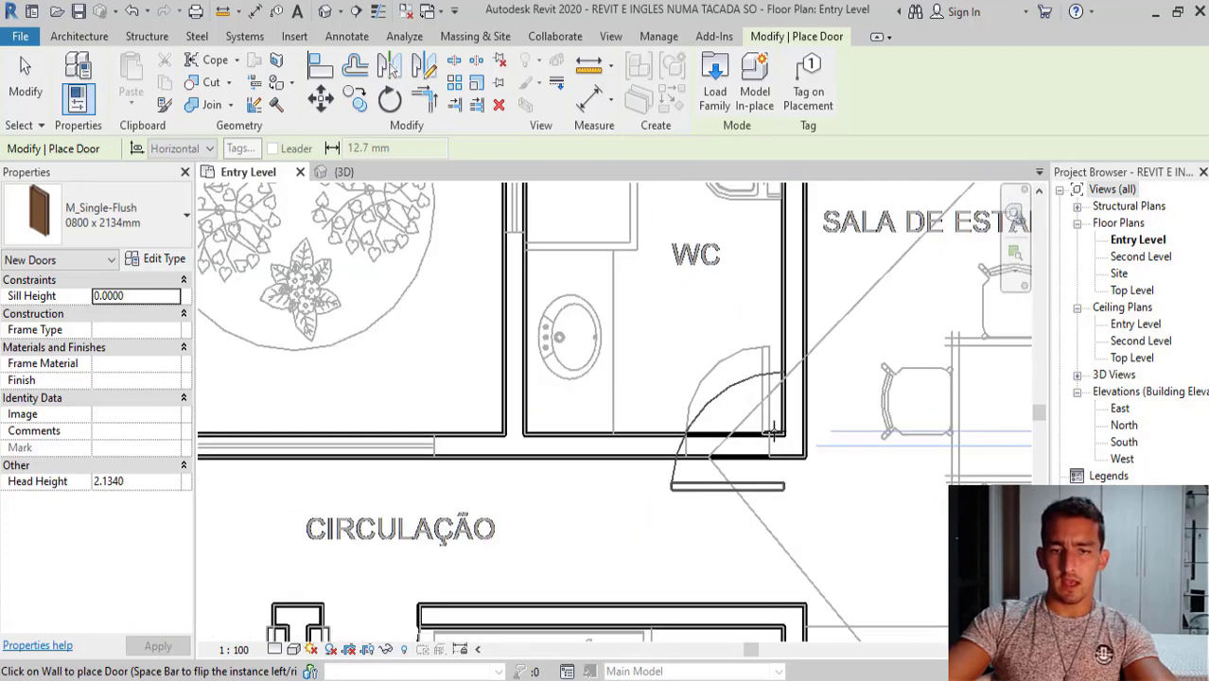
scroll(705, 445, up, 2)
scroll(705, 444, down, 1)
Measure the WC doorway with an aligned dimension (0.60 wide), then resume door placement with DR
key(Escape)
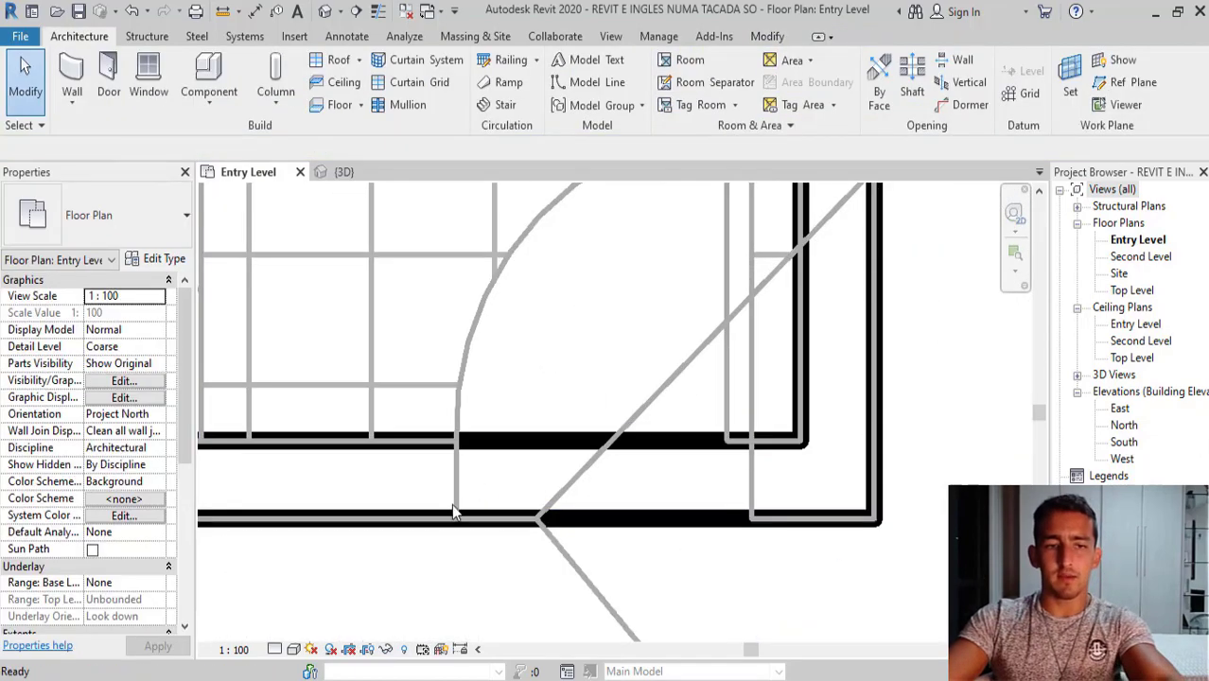
key(d)
key(i)
click(458, 479)
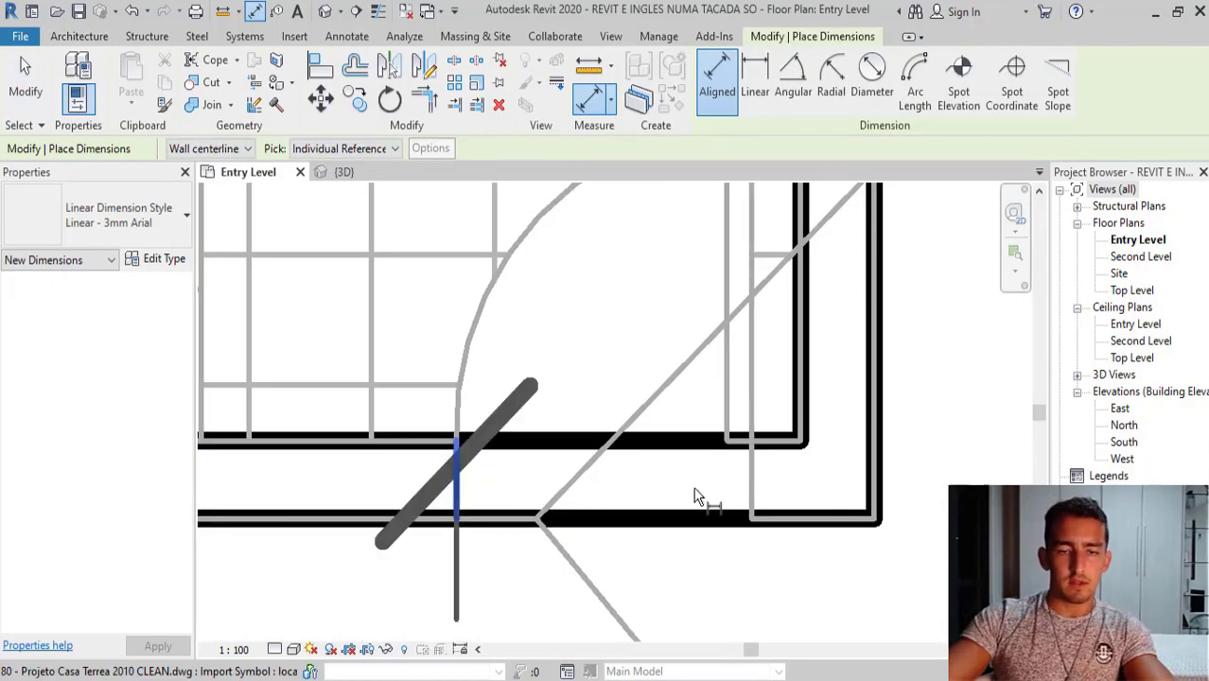
click(753, 477)
key(Escape)
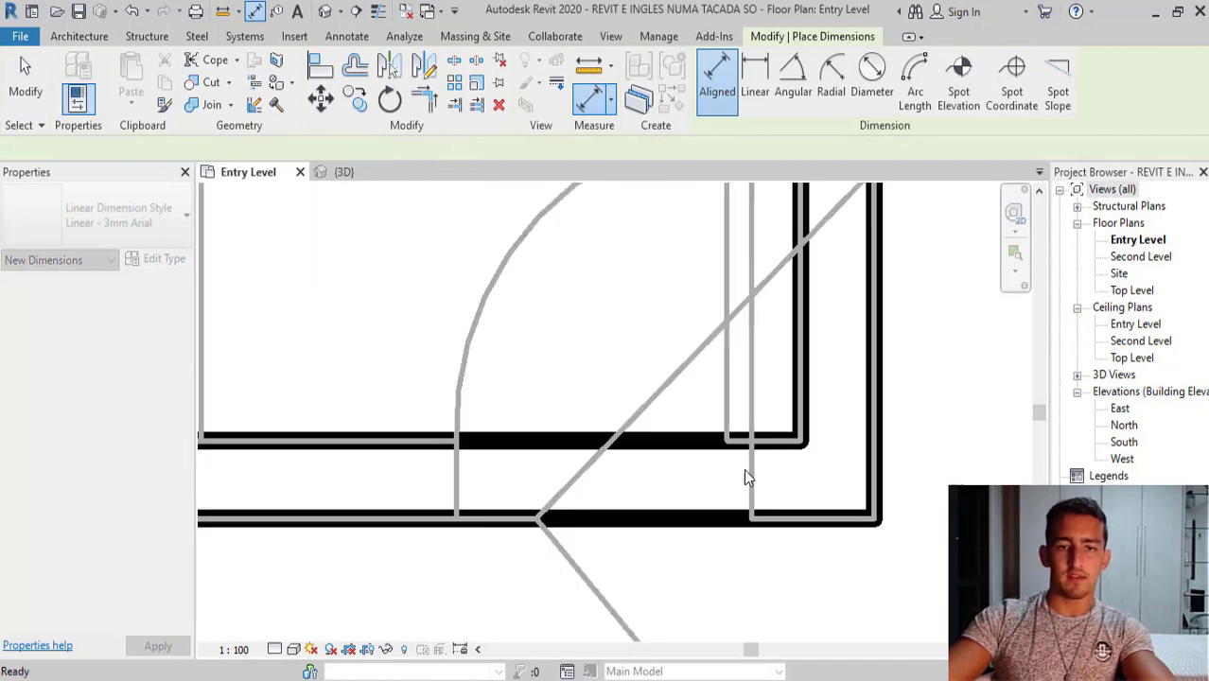
key(Escape)
key(d)
key(r)
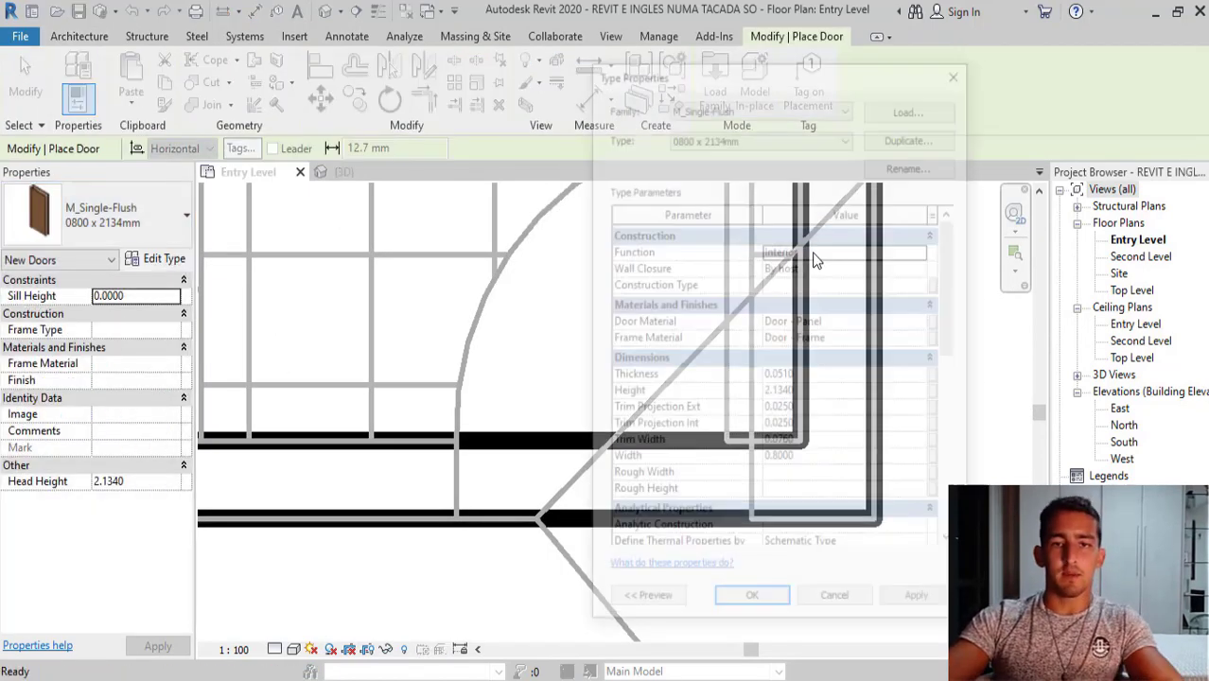
Duplicate the 0800 door type, rename it 0600 x 2134mm, set Width to 0.6000 and apply
click(899, 137)
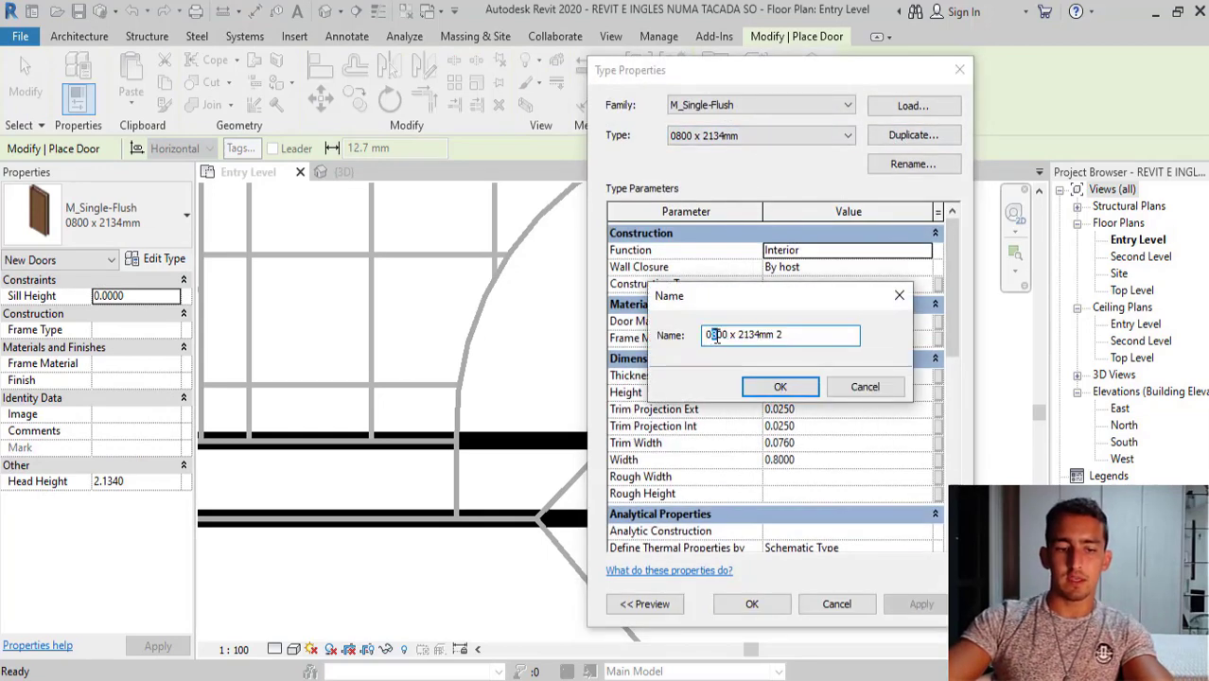
text(6)
click(780, 387)
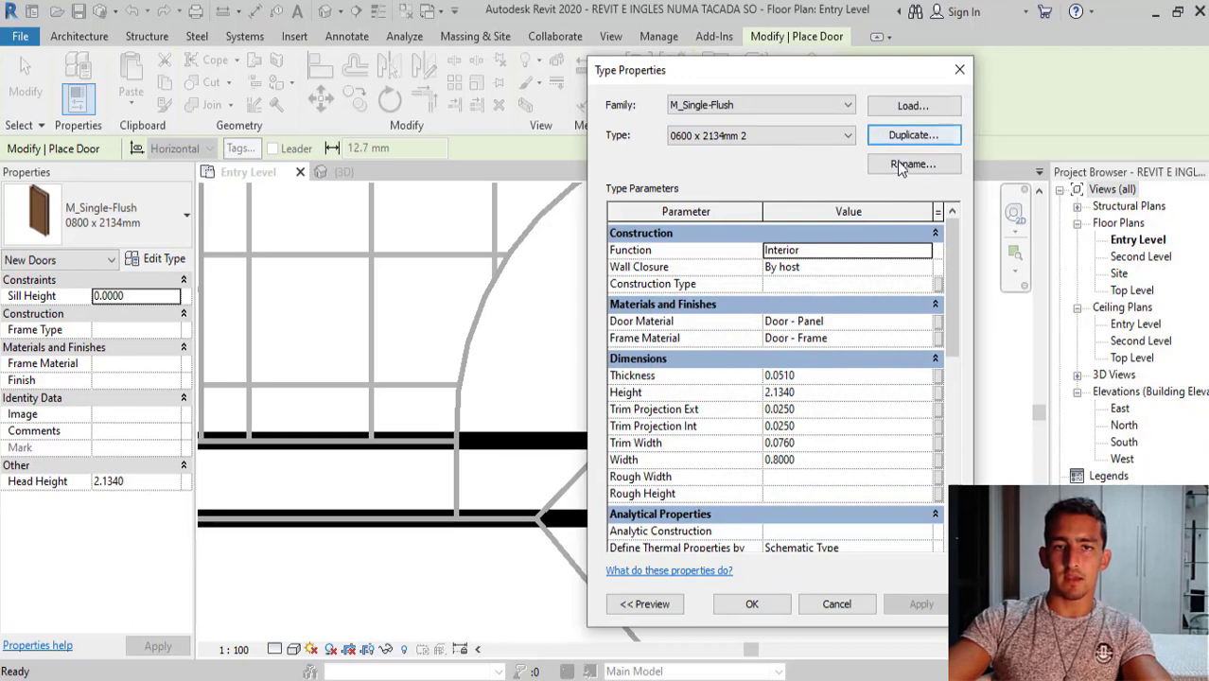
click(901, 165)
click(857, 352)
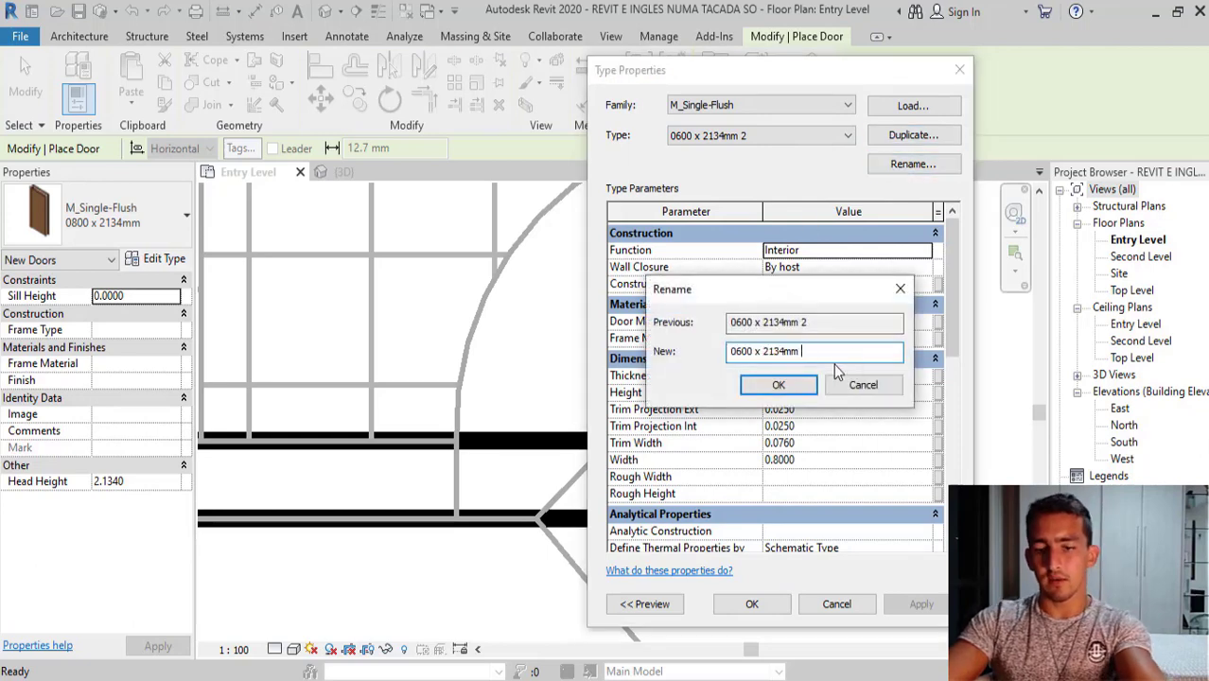
click(797, 388)
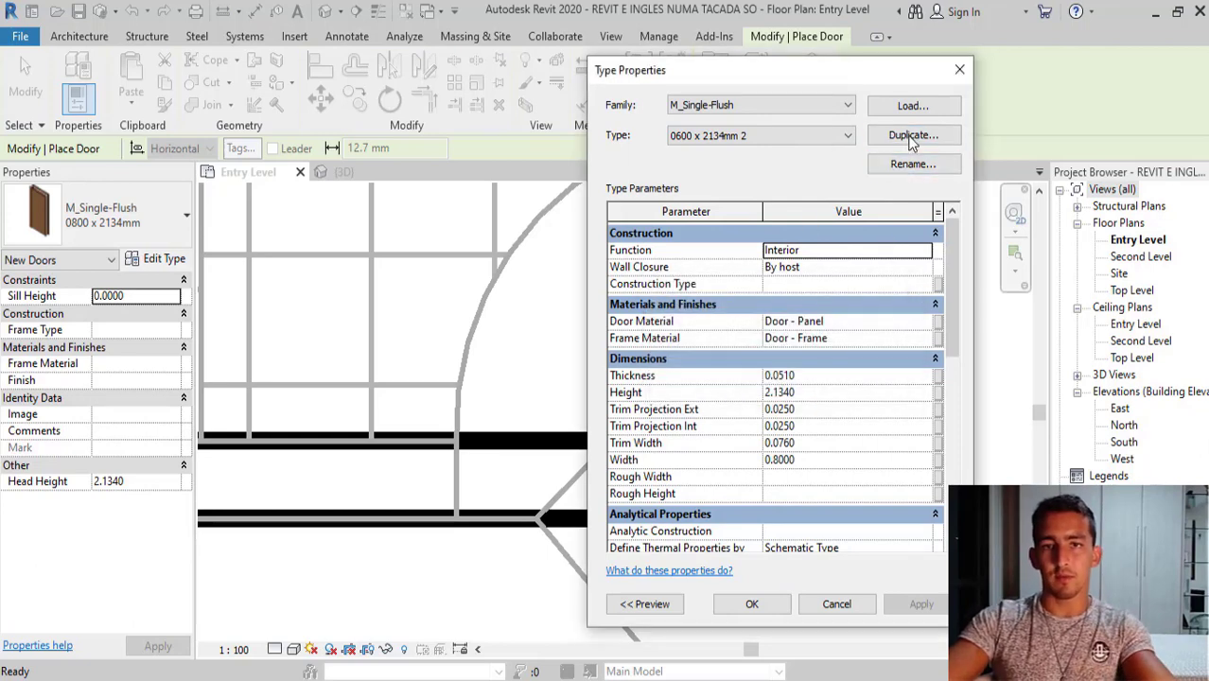
double_click(780, 463)
text(0.6)
key(Return)
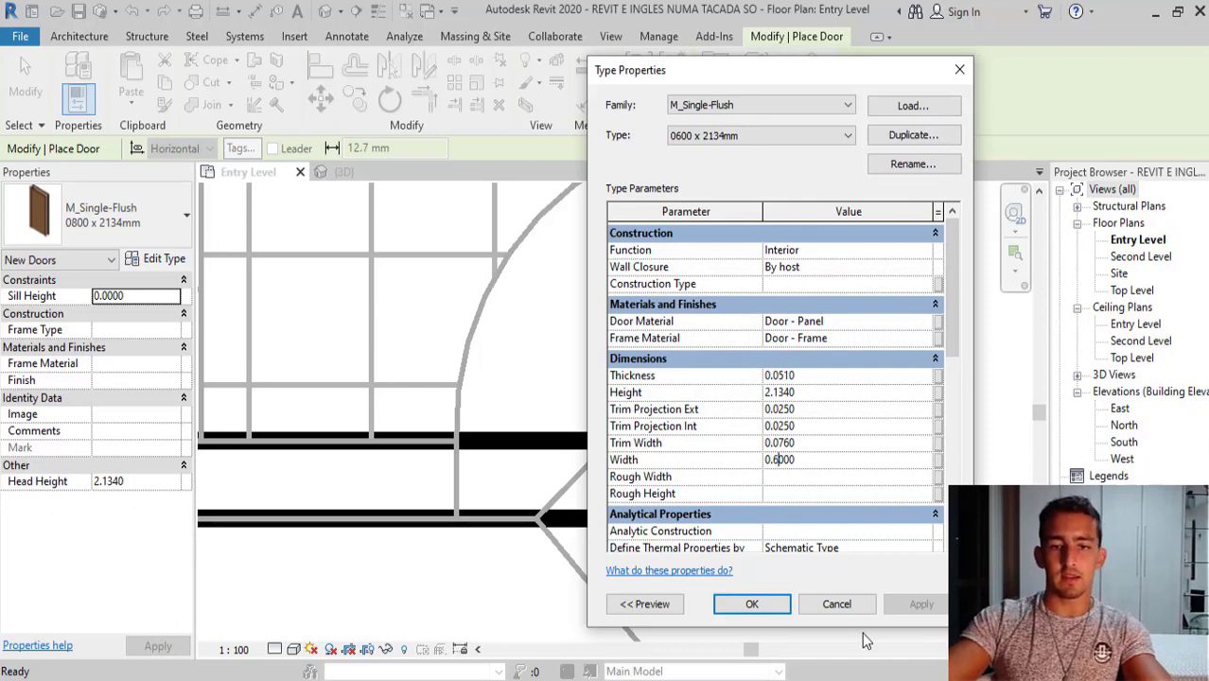
click(859, 604)
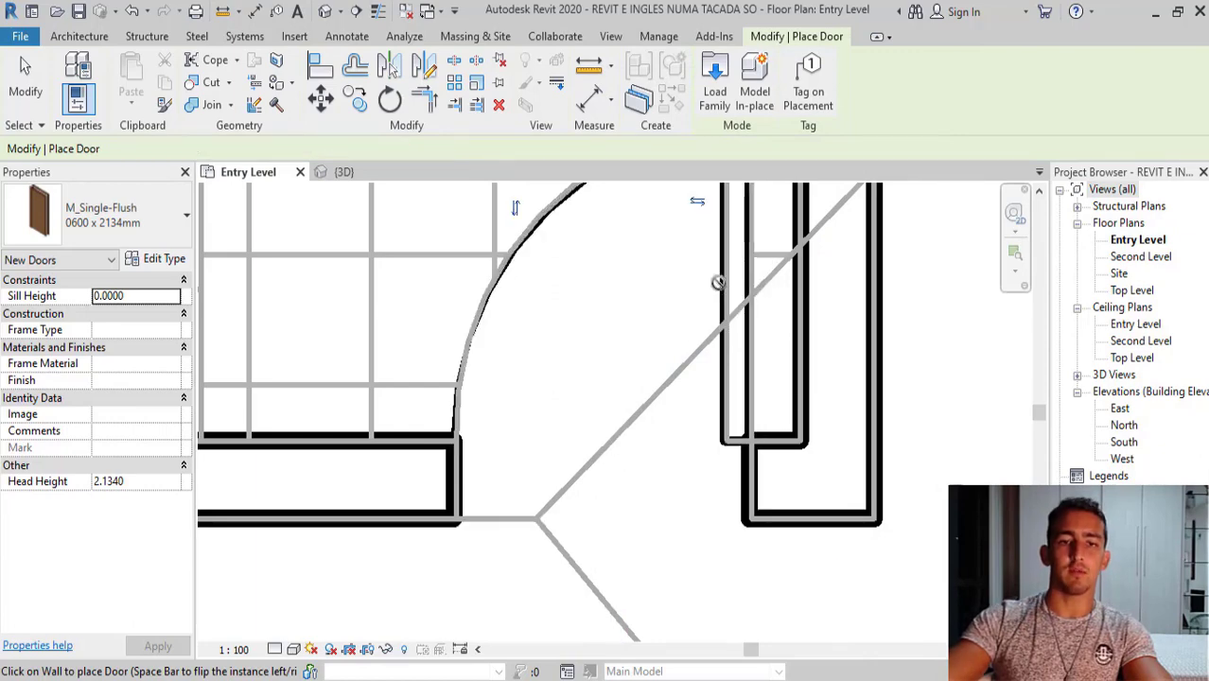
Place the 0600 x 2134mm door in the suite WC doorway, then end the Door command
scroll(802, 253, down, 2)
scroll(802, 254, down, 2)
scroll(802, 253, down, 2)
scroll(805, 253, down, 2)
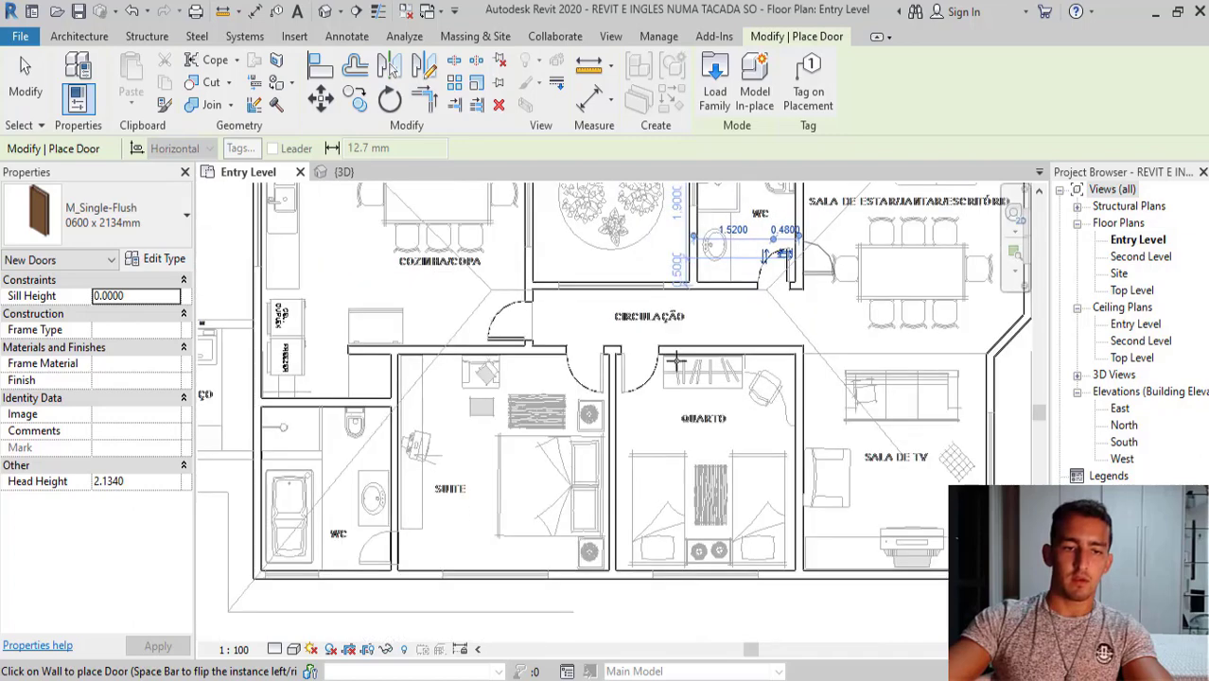
scroll(387, 542, up, 4)
scroll(493, 499, up, 2)
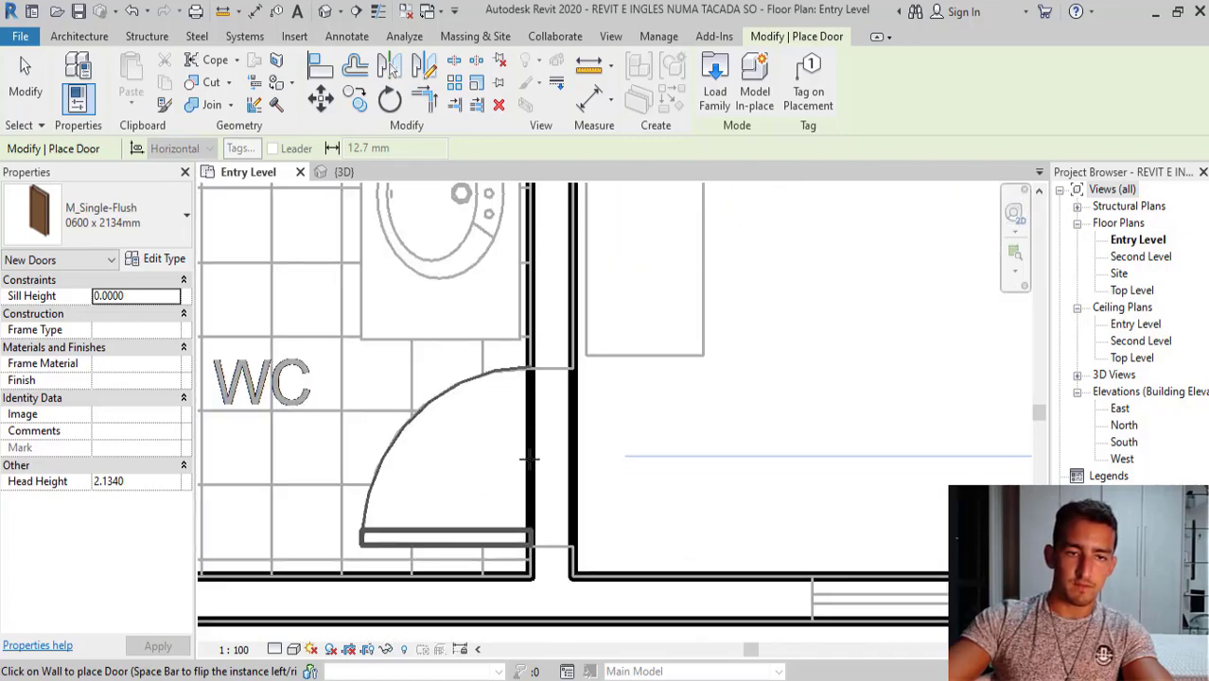
click(727, 481)
scroll(443, 432, down, 2)
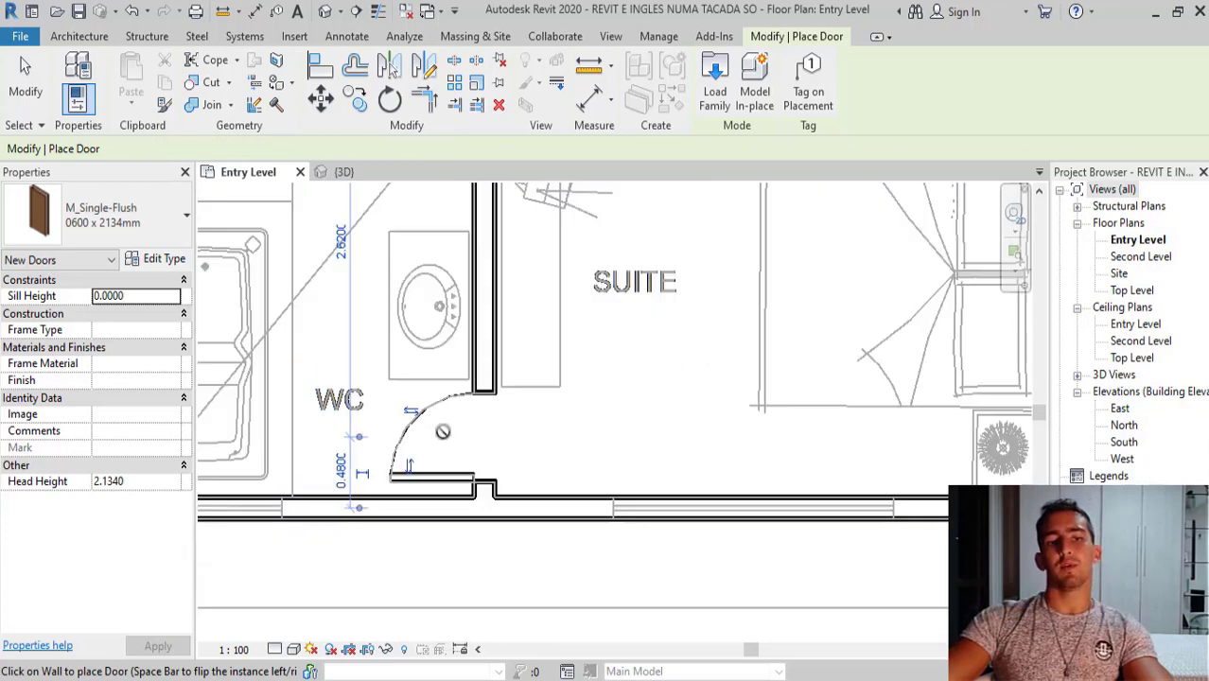
scroll(443, 433, down, 2)
scroll(442, 433, down, 2)
scroll(442, 432, down, 1)
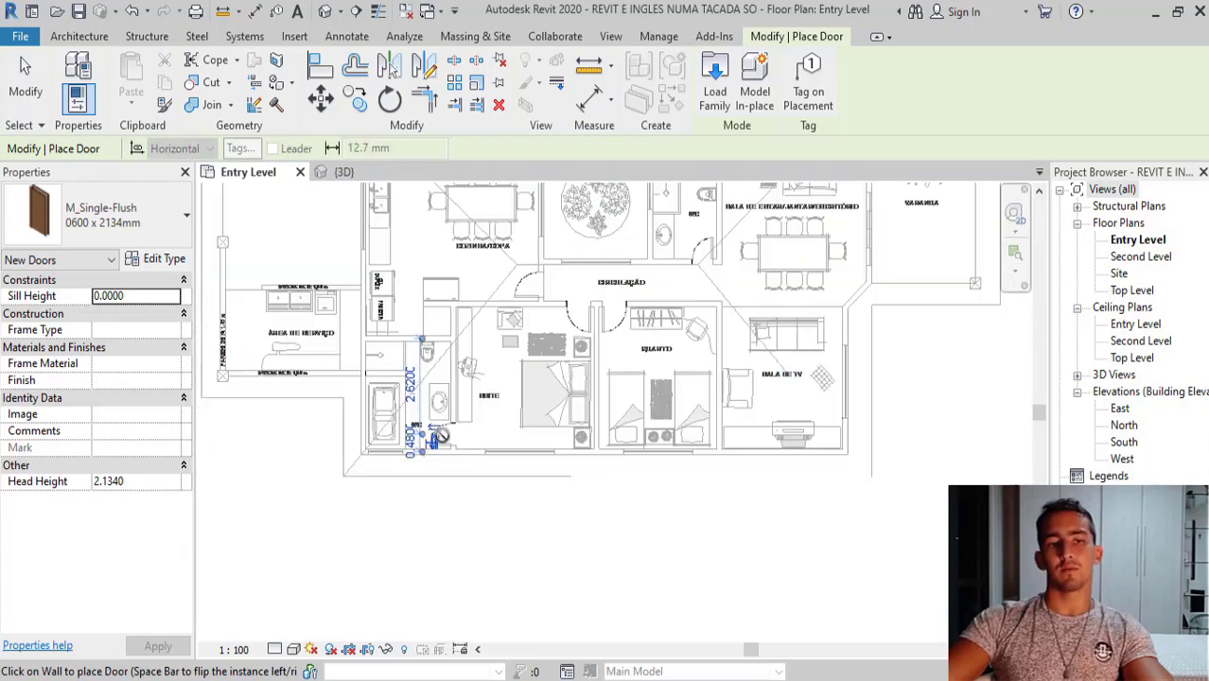
scroll(441, 435, down, 1)
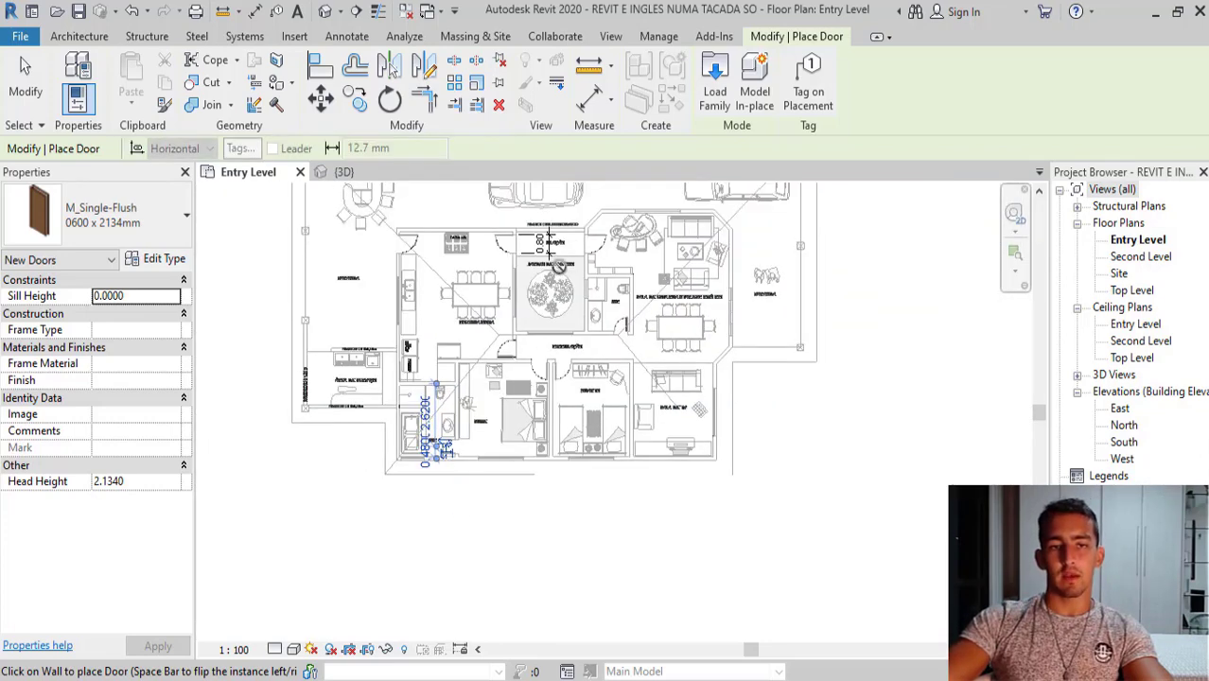
scroll(696, 313, up, 2)
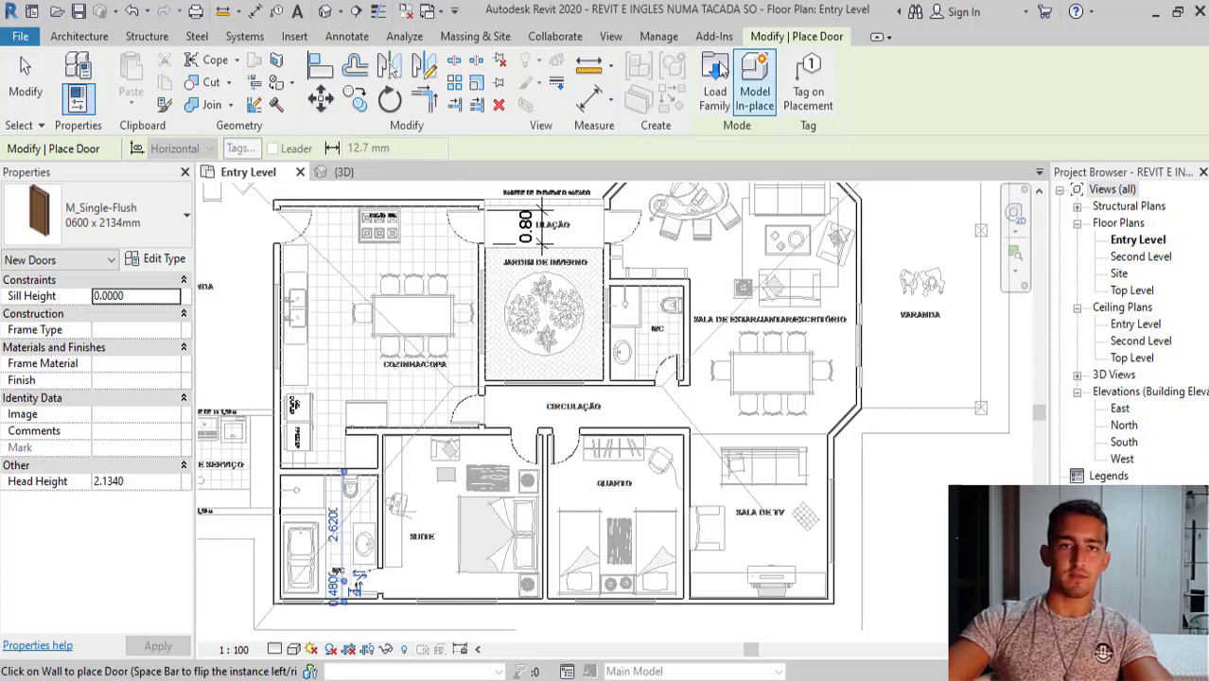
key(Escape)
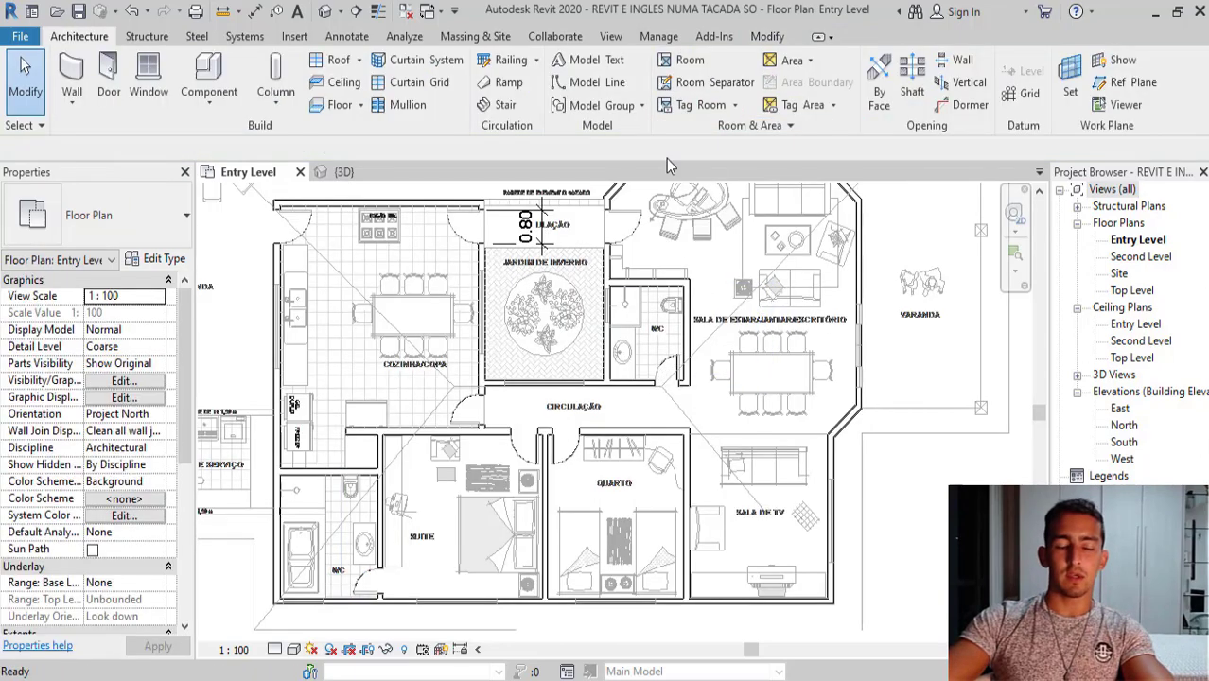
Open the {3D} view from the Project Browser and orbit the house to inspect the placed doors
click(1076, 380)
double_click(1120, 391)
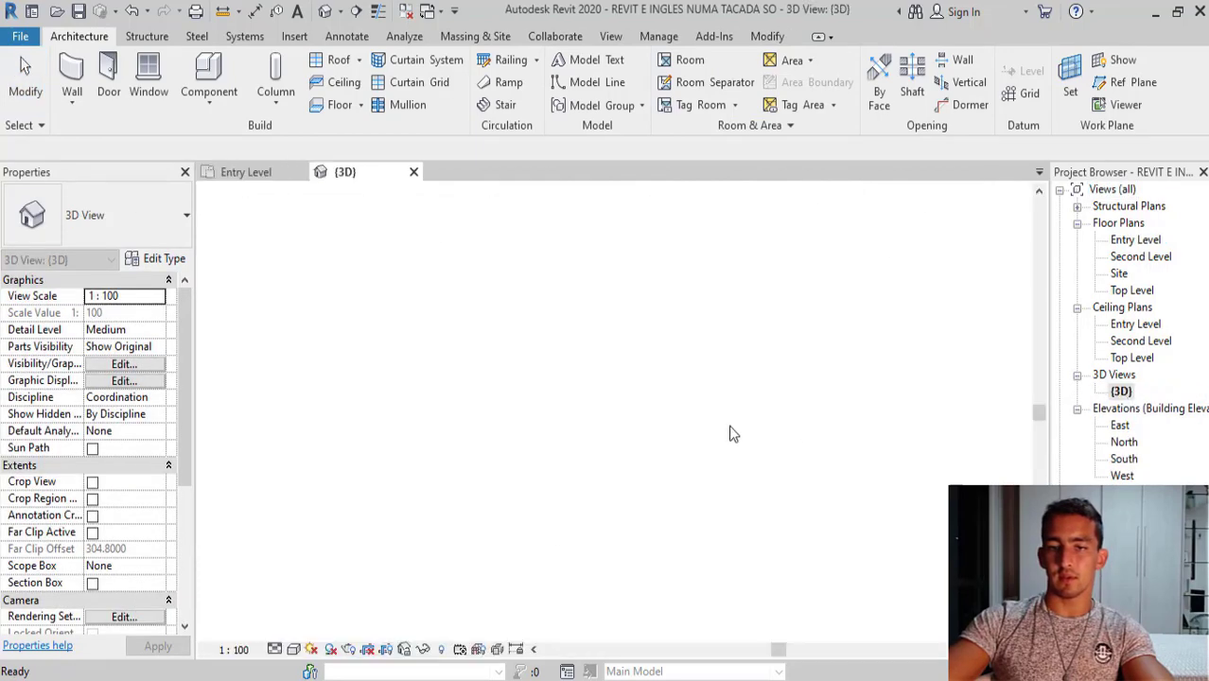
mouse_move(640, 453)
shift+middle_down()
mouse_move(716, 531)
mouse_move(419, 579)
mouse_move(499, 549)
shift+middle_up()
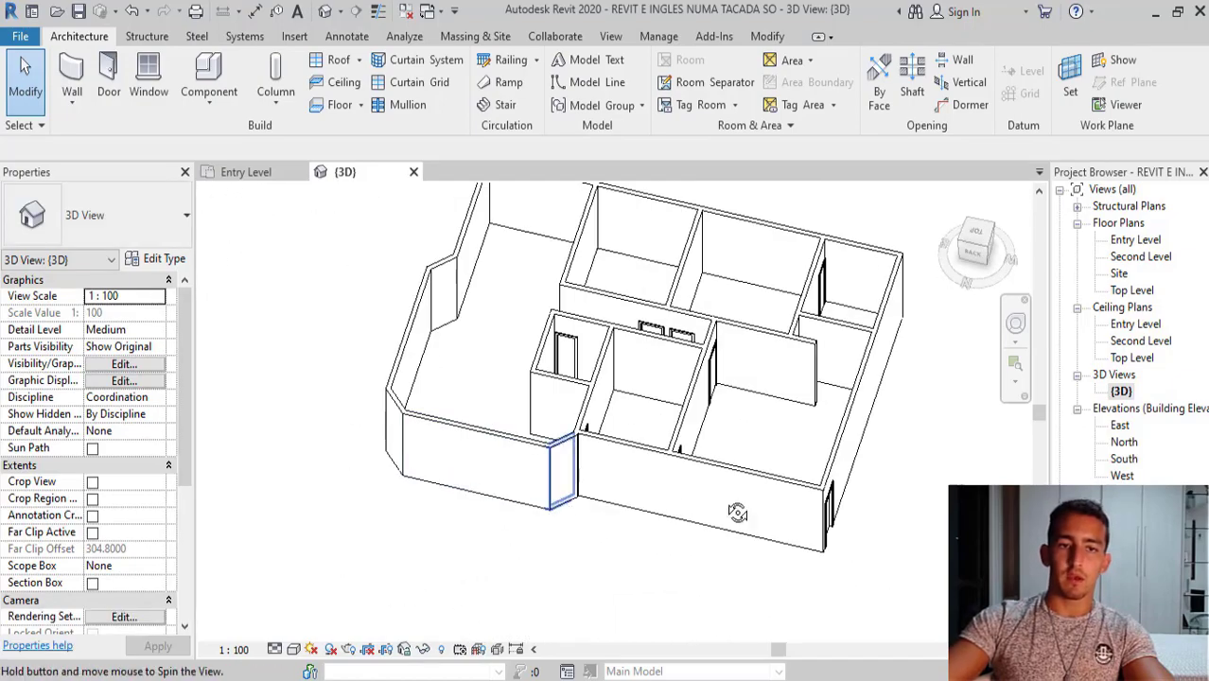
shift+middle_drag(737, 513, 636, 327)
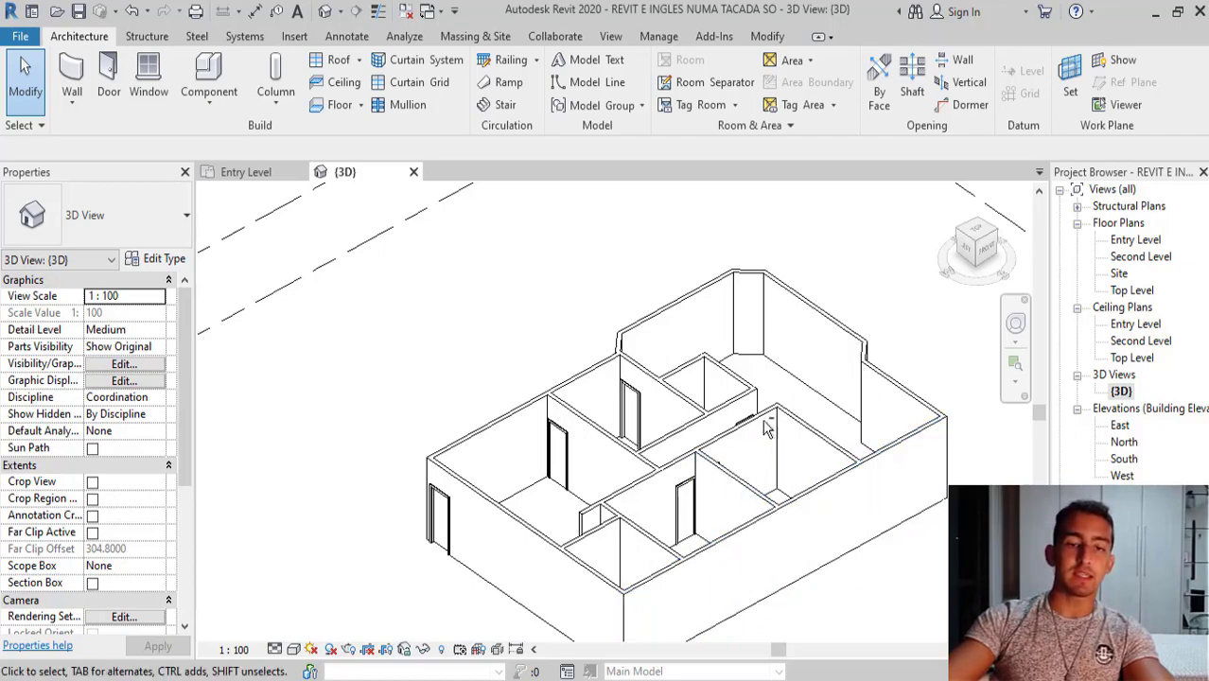
mouse_move(700, 454)
shift+middle_down()
mouse_move(502, 525)
mouse_move(505, 502)
shift+middle_up()
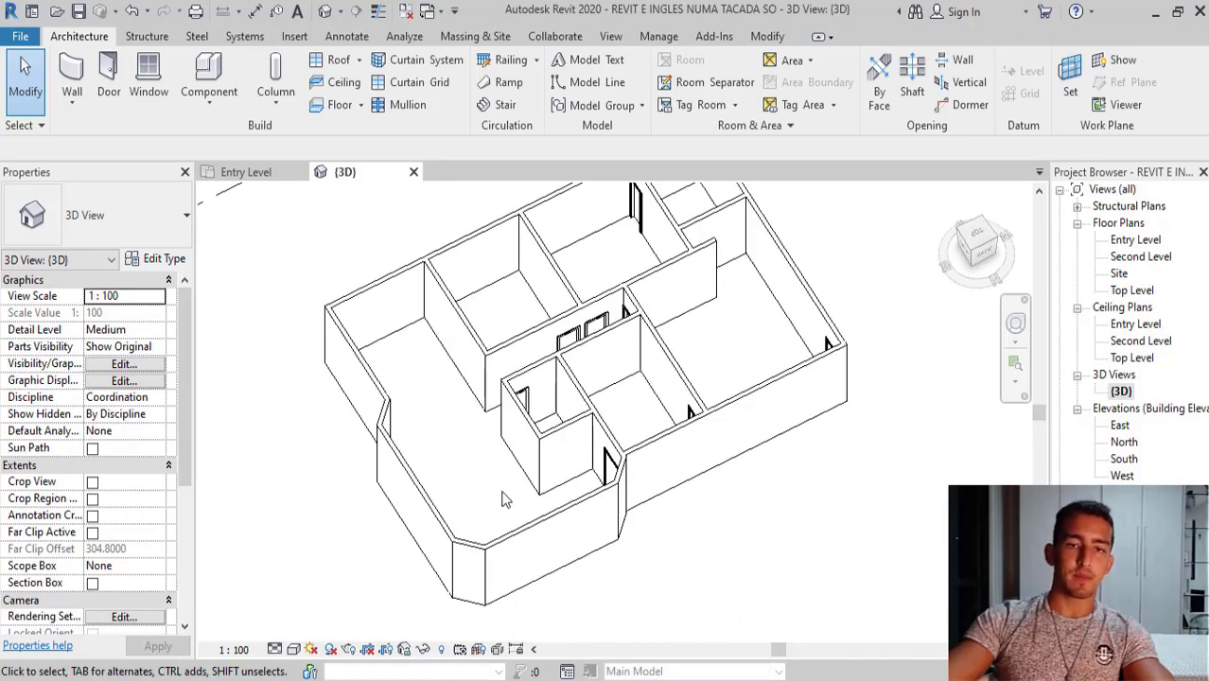